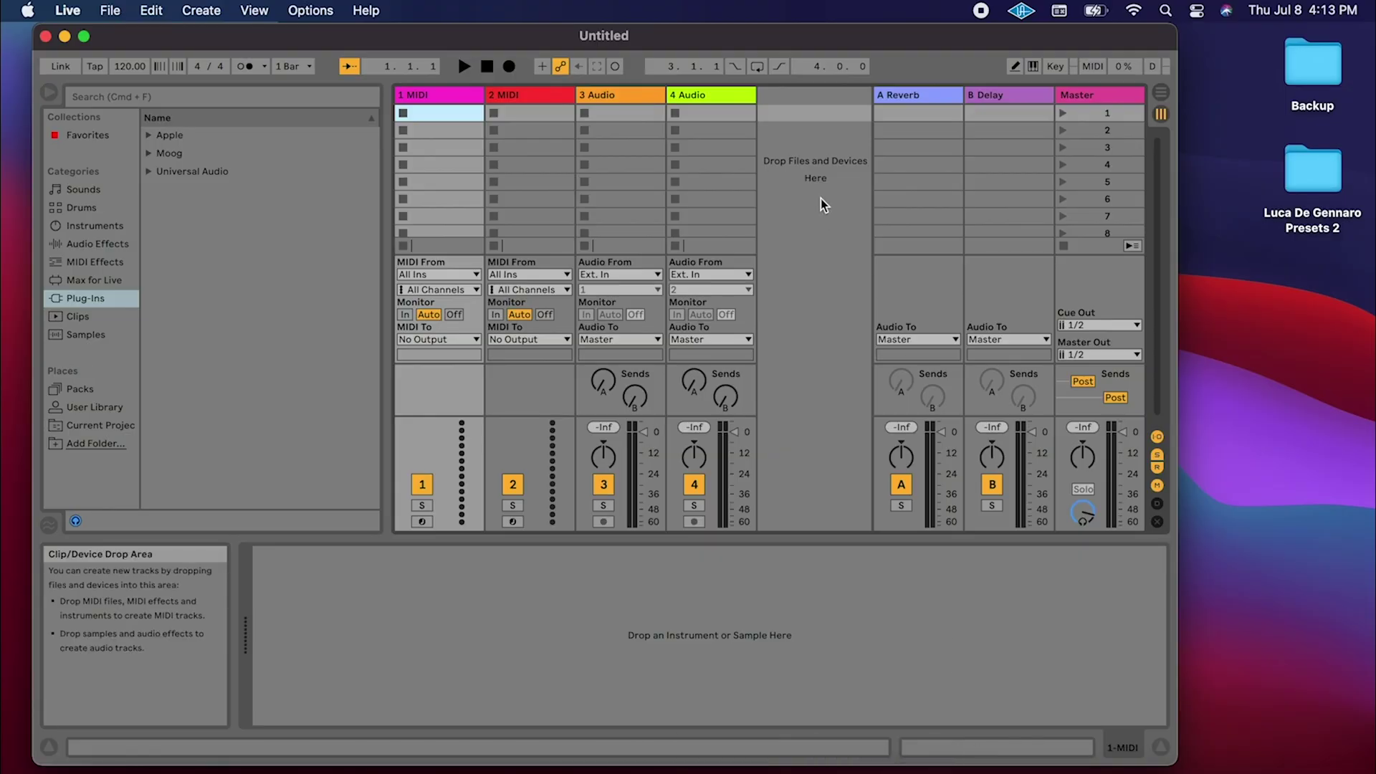
Delete tracks 2–4, leaving 1 MIDI, and add a Model 15 (wrapped) track from the Moog plug-ins.
left_click(721, 95)
key("Delete")
key("Delete")
key("Delete")
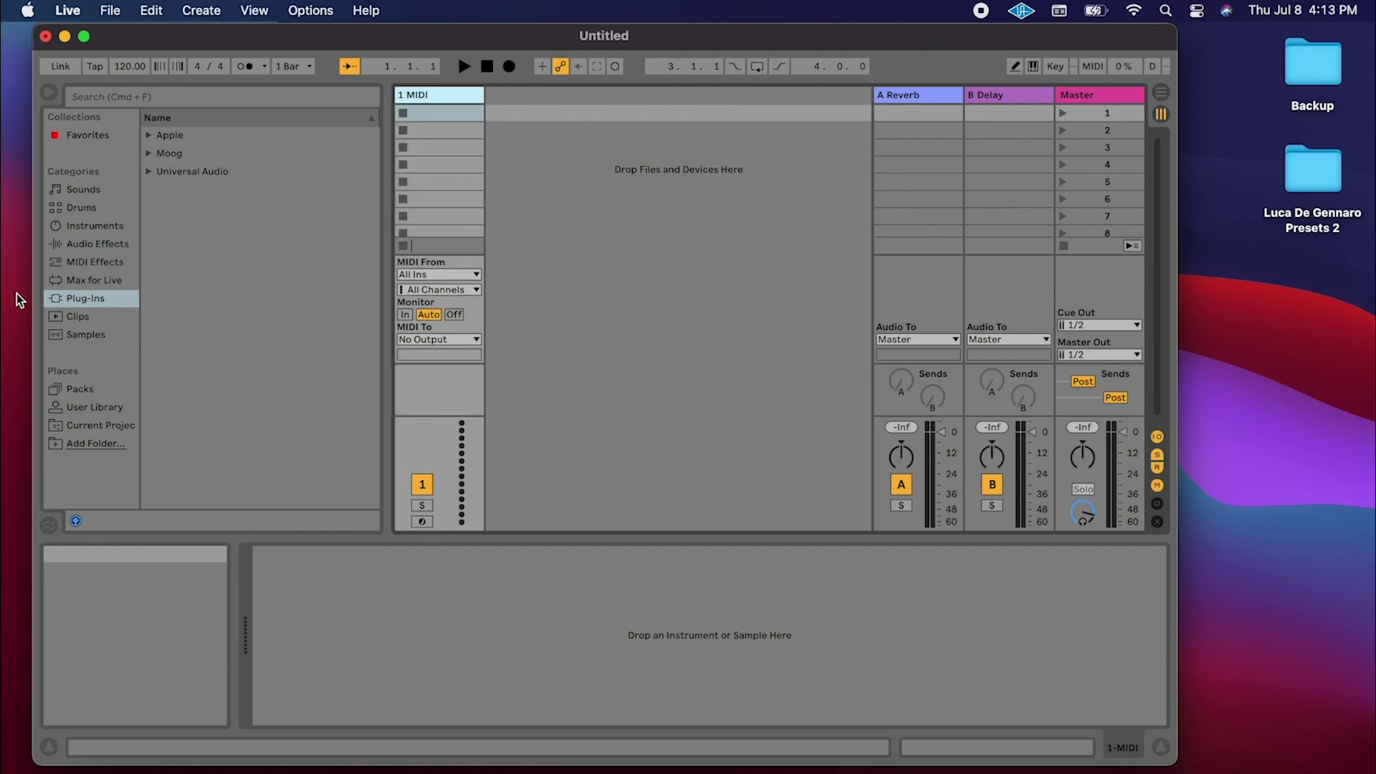
left_click(85, 304)
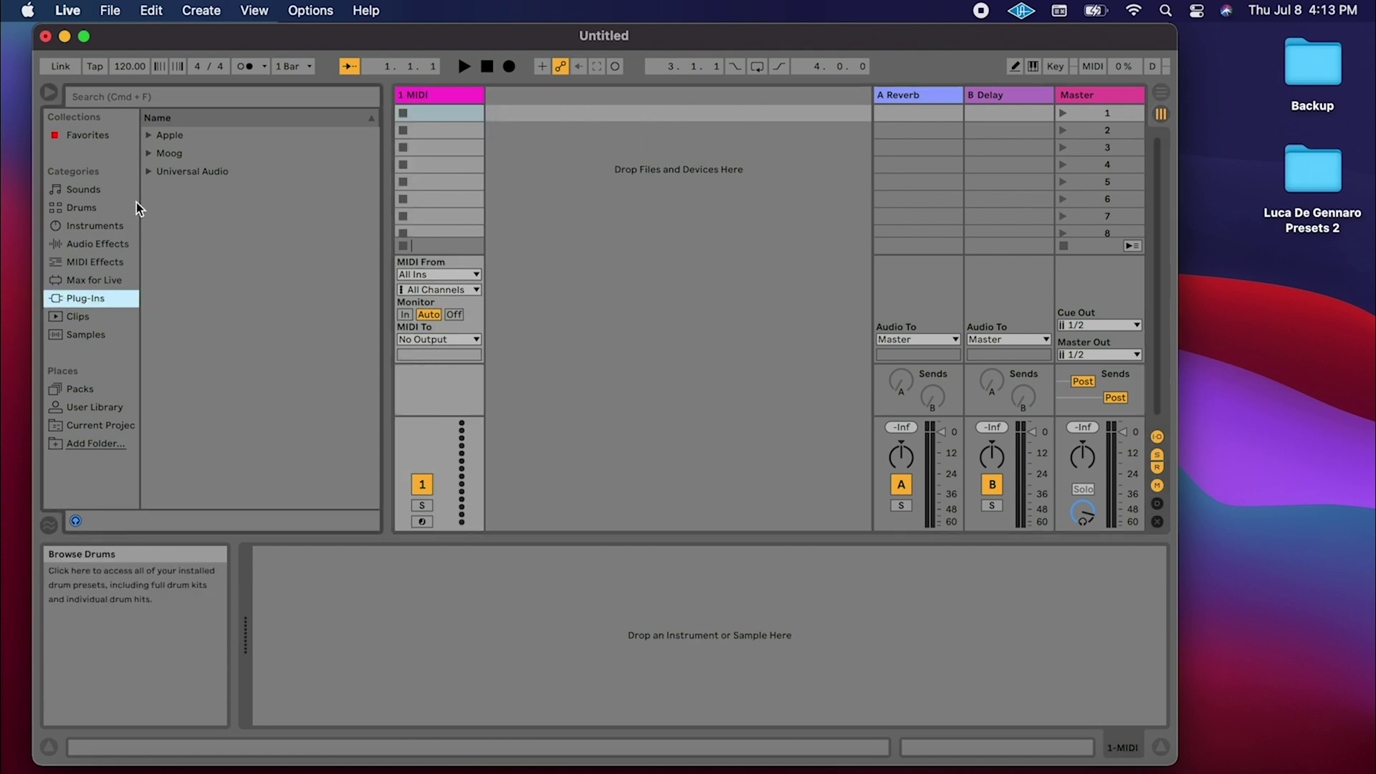
left_click(150, 154)
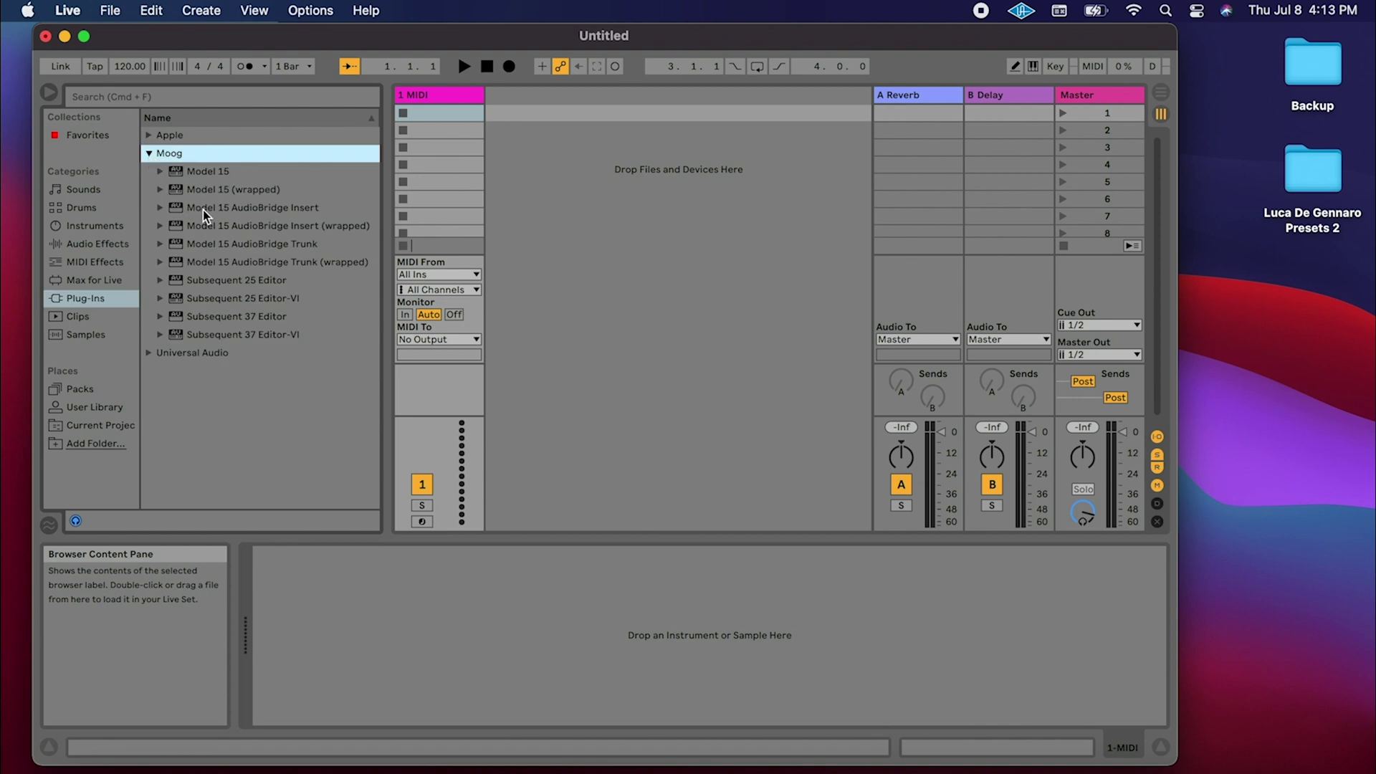
left_click(206, 190)
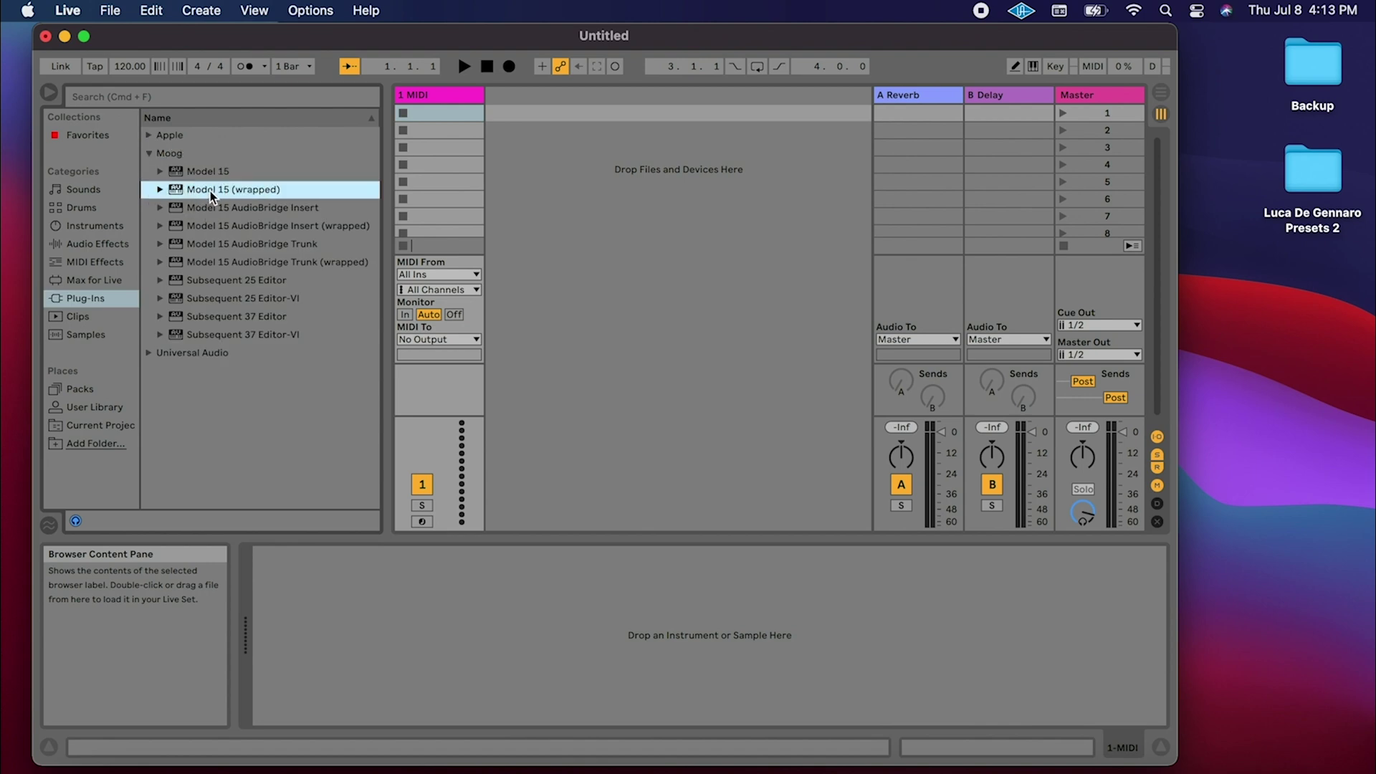
left_click_drag(212, 190, 538, 167)
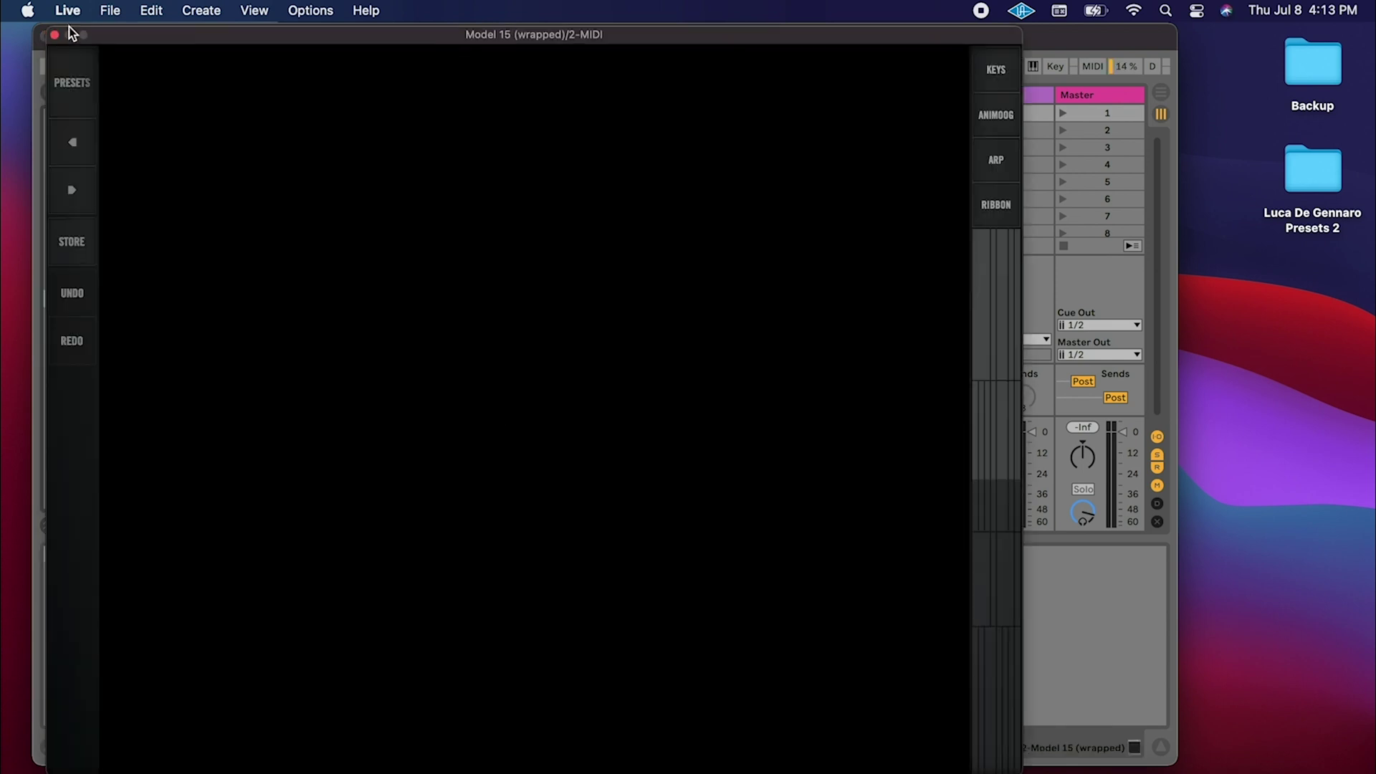
Load preset 16 NOISE HI HAT from the MAX PRESETS 1 bank, then close the browser and synth window.
left_click(80, 92)
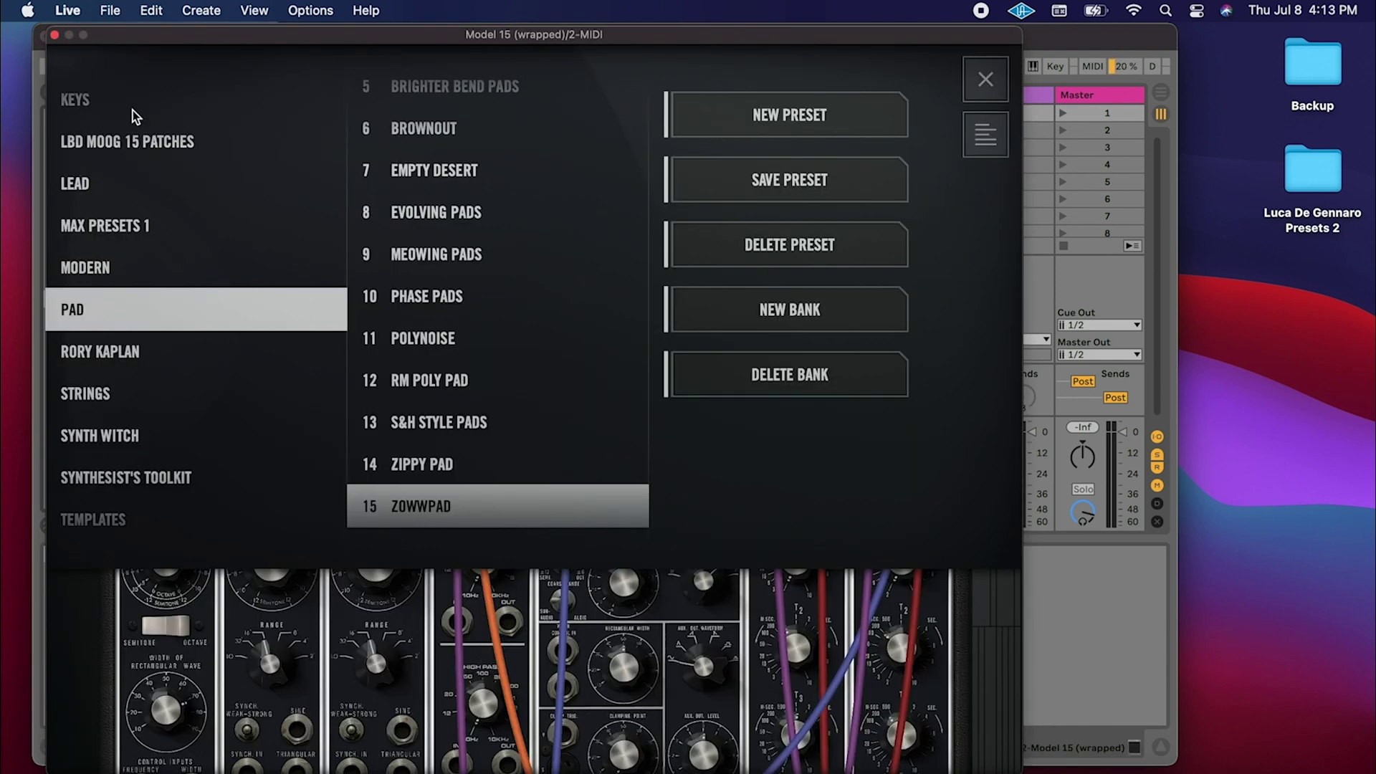
left_click(221, 229)
scroll(525, 387, "down", 3)
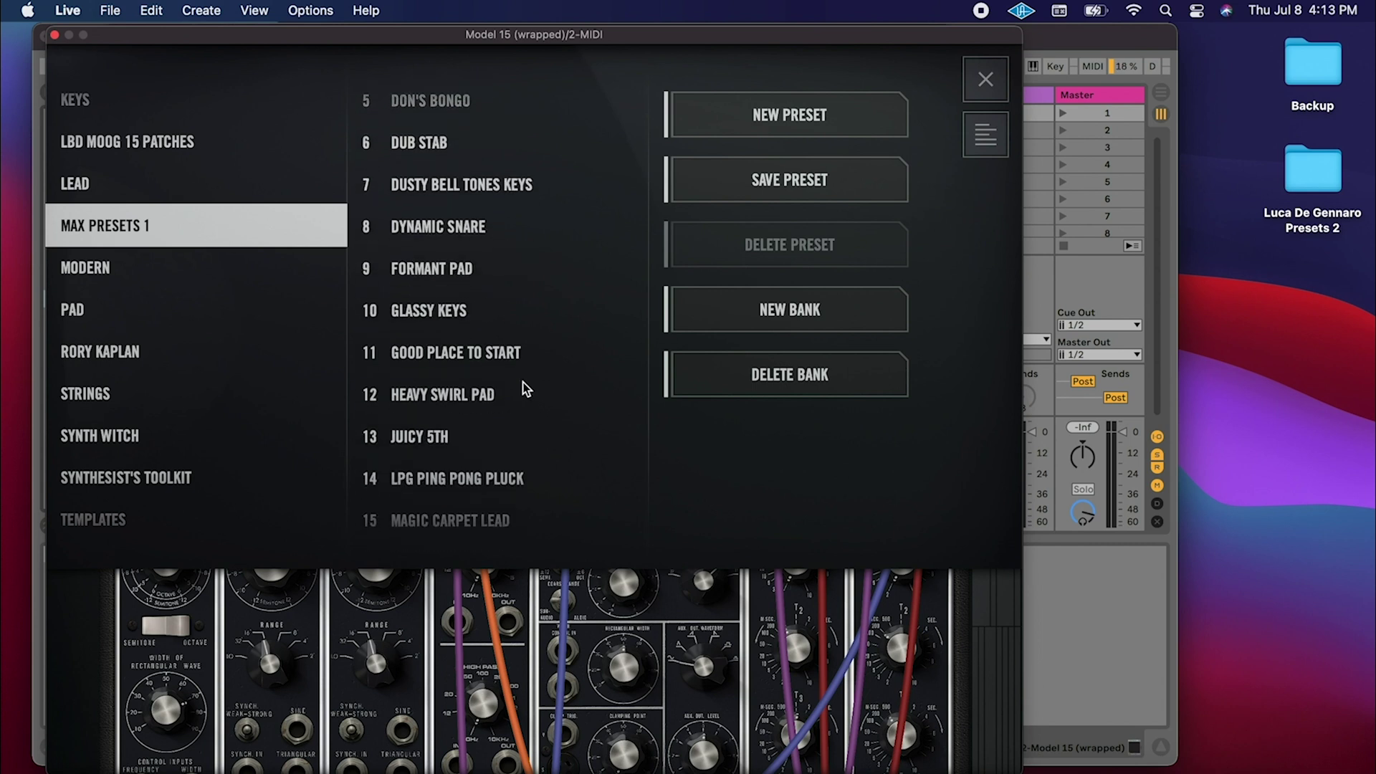
scroll(526, 388, "down", 3)
left_click(492, 361)
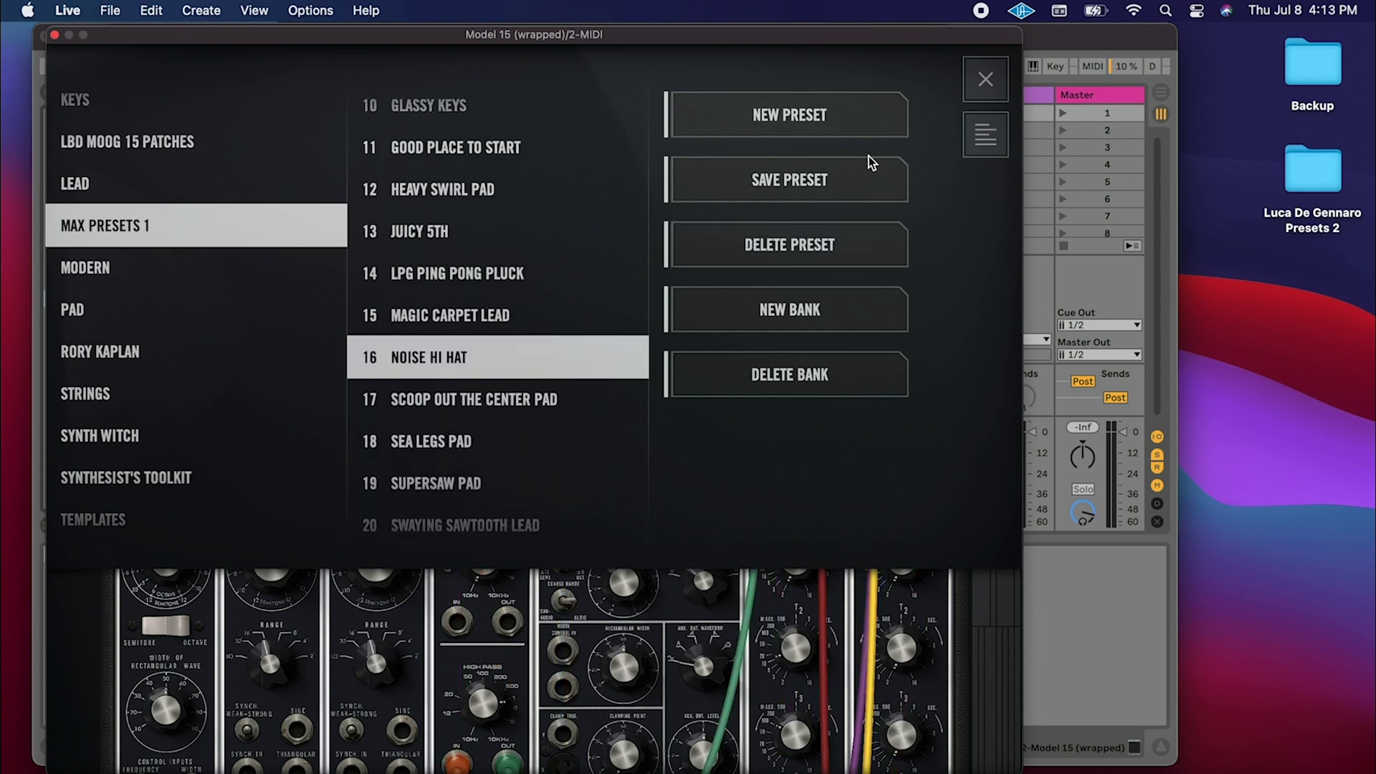
left_click(985, 79)
left_click(55, 35)
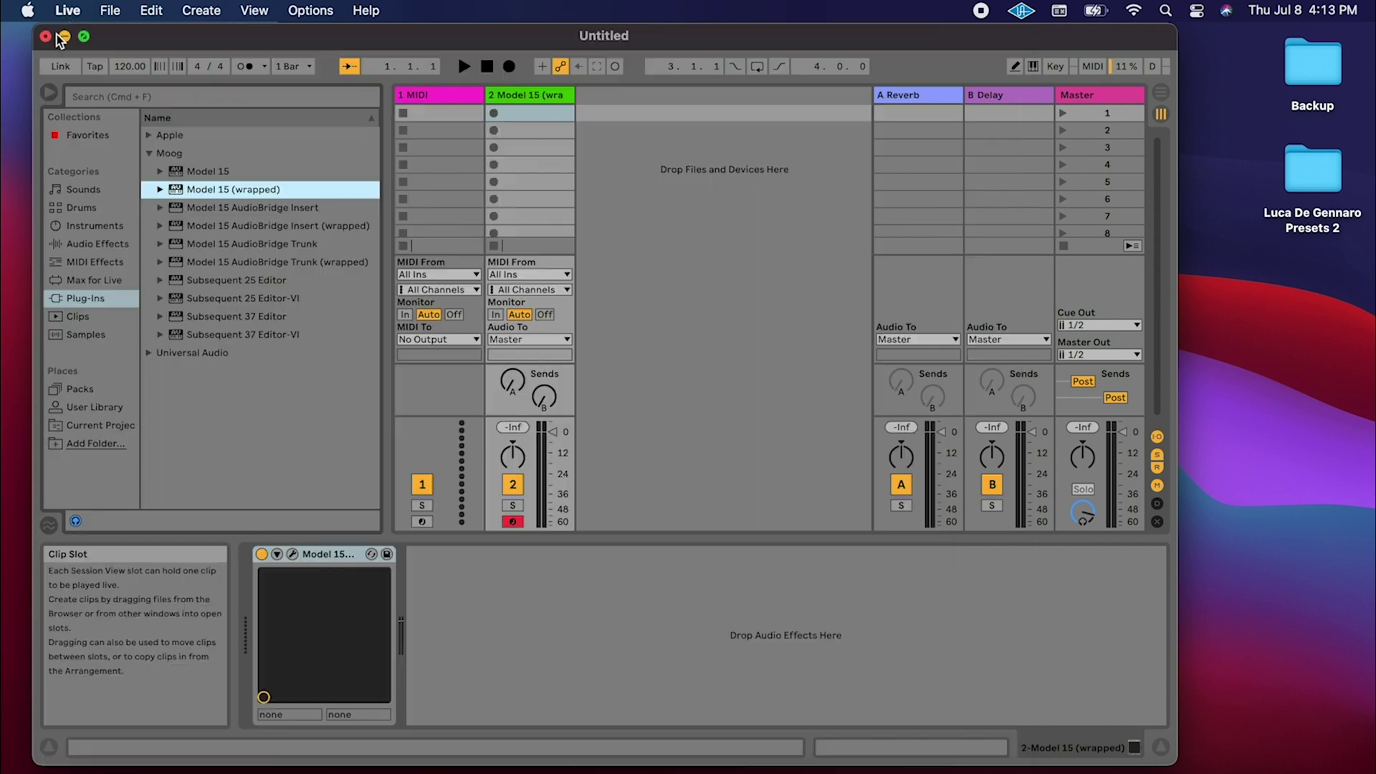
Delete the empty 1 MIDI track, turn on the metronome, and record a hi-hat clip on Model 15.
left_click(430, 93)
key("Delete")
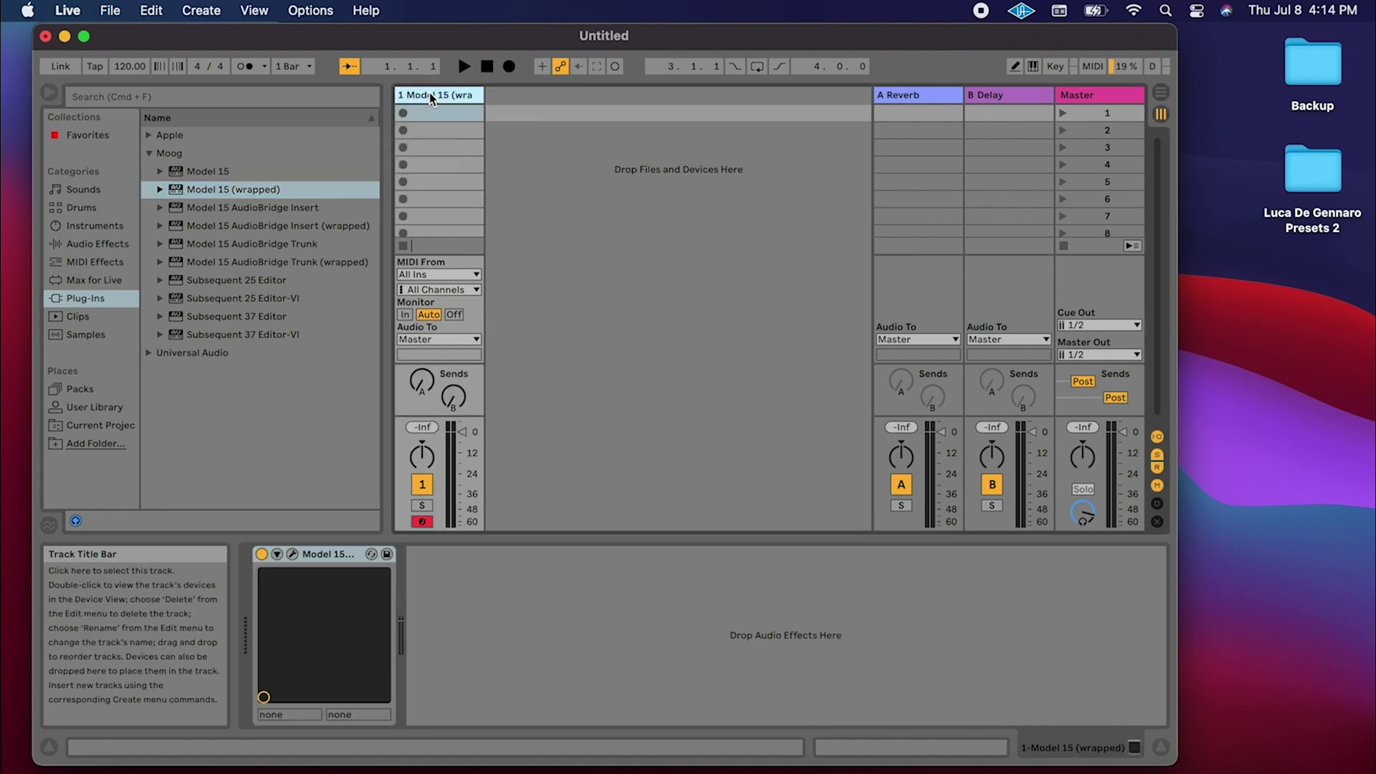
left_click(248, 66)
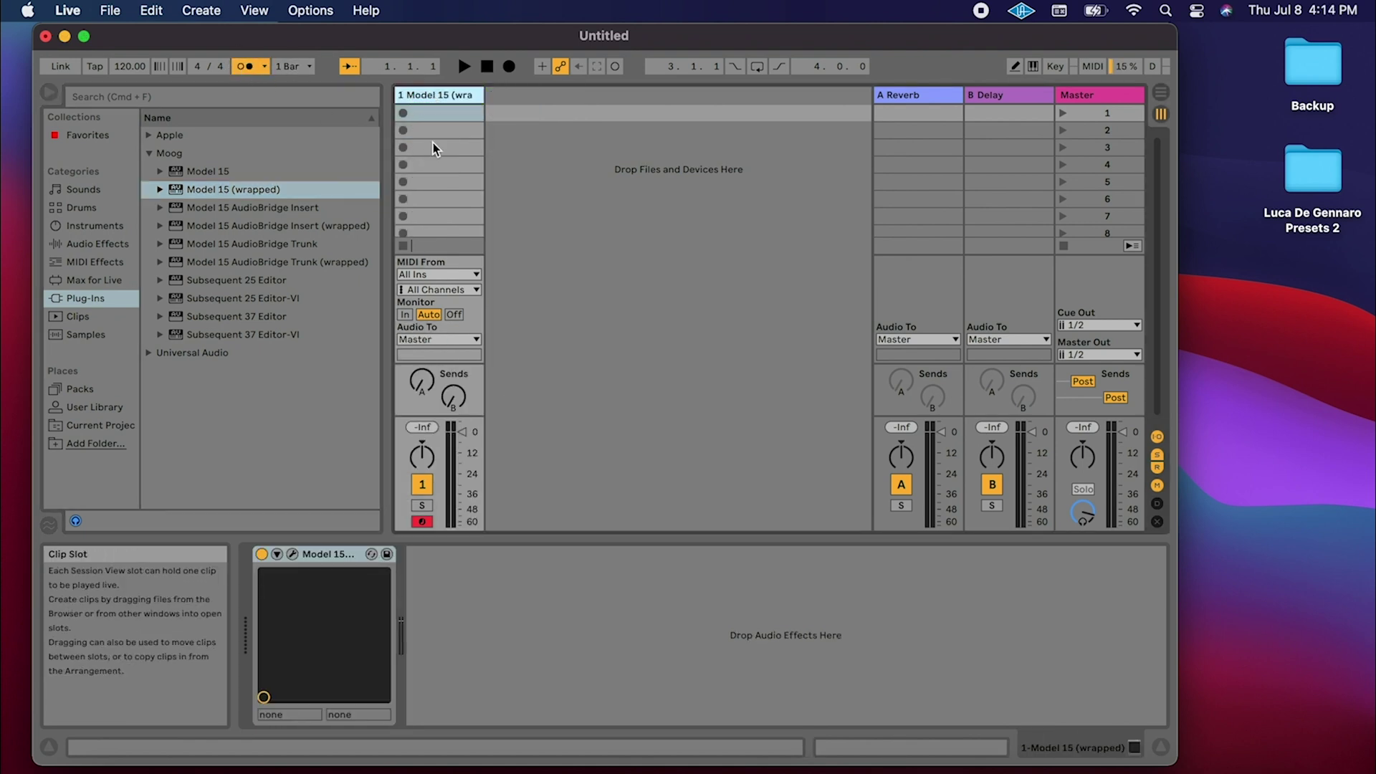
left_click(403, 114)
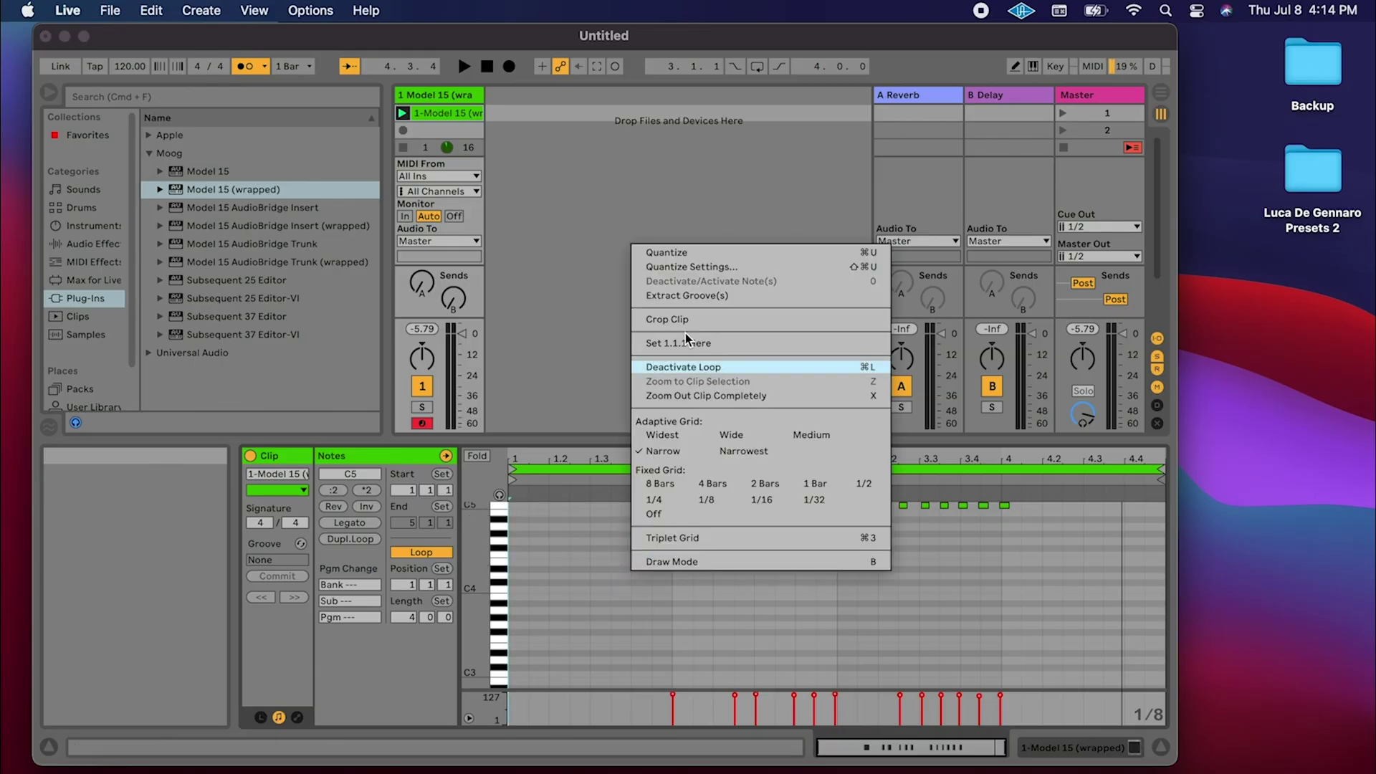
Quantize the hi-hat notes, loop the clip from bar 2 to bar 4, and launch it.
left_click(692, 253)
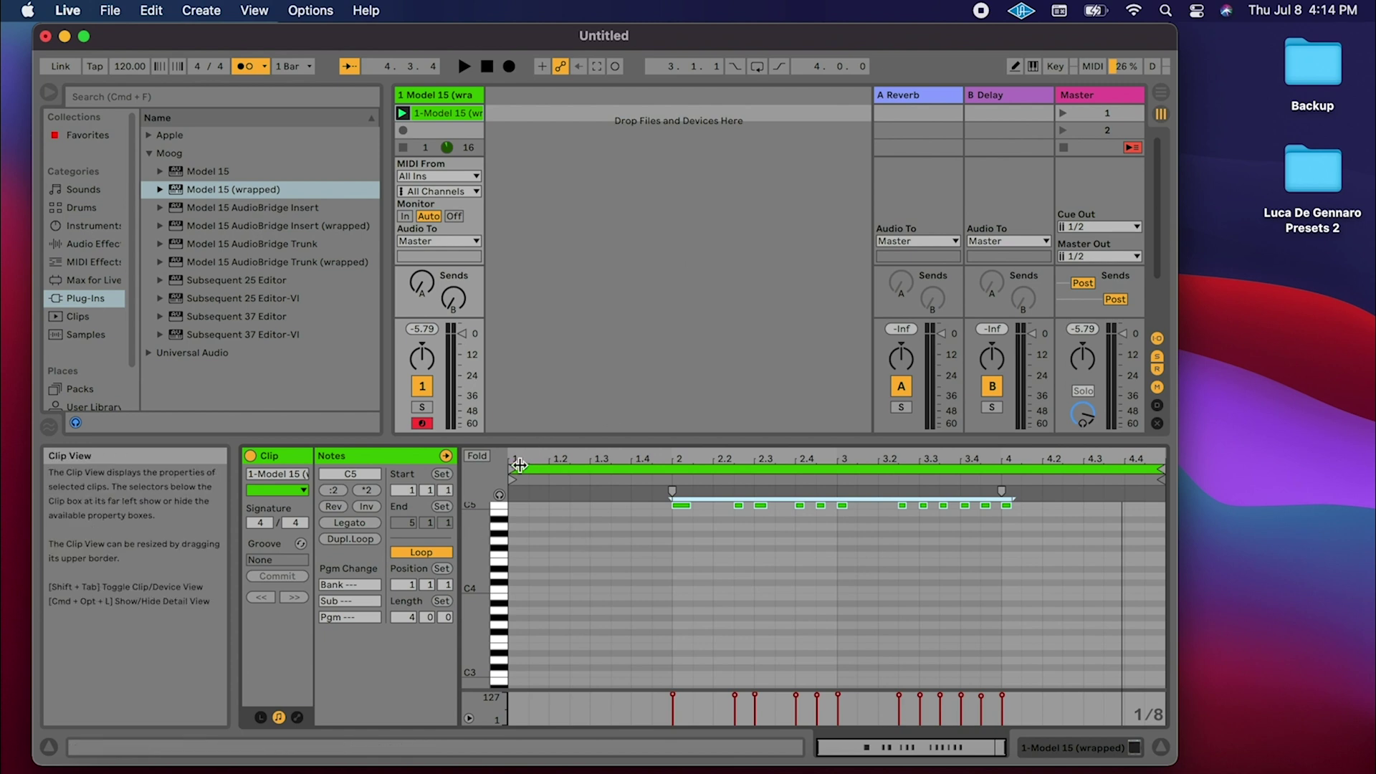
left_click_drag(515, 471, 673, 471)
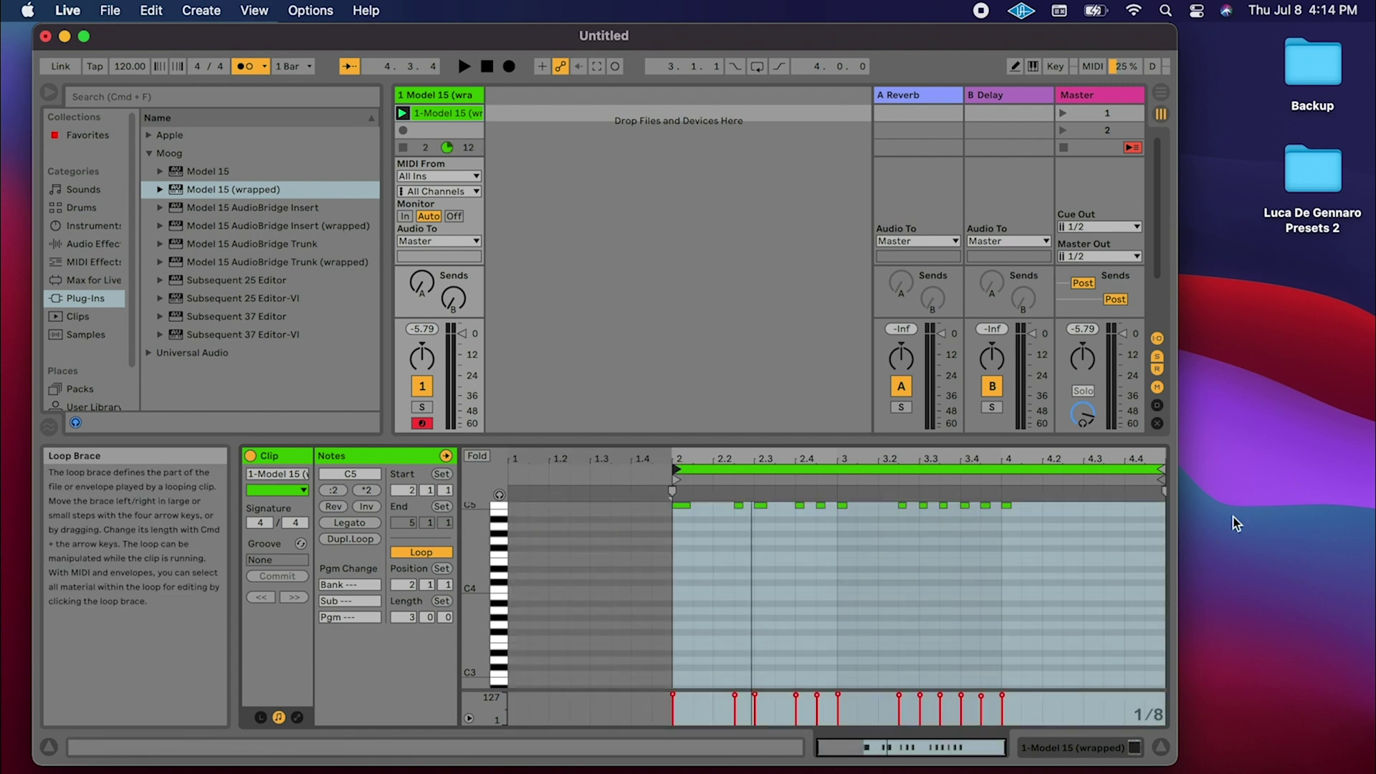
left_click_drag(1161, 470, 1001, 471)
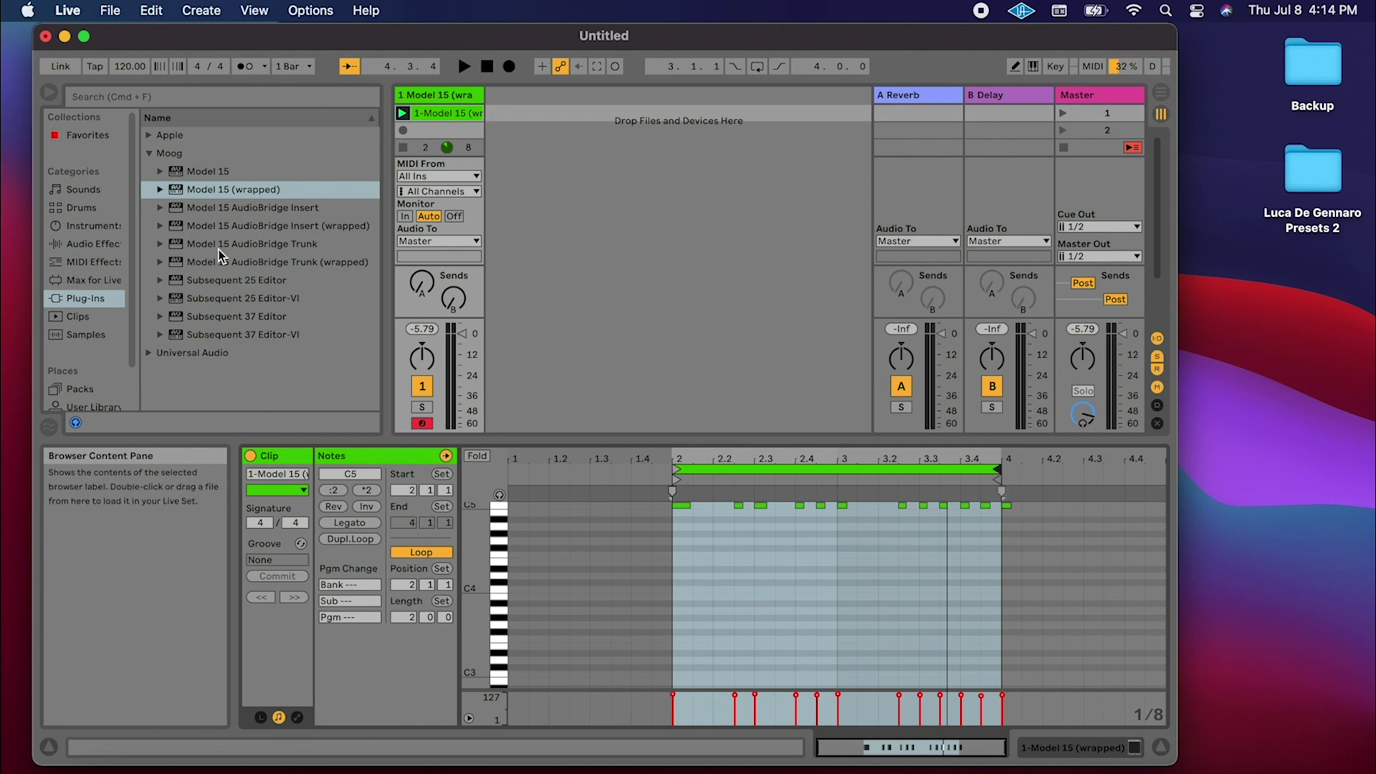
left_click(403, 113)
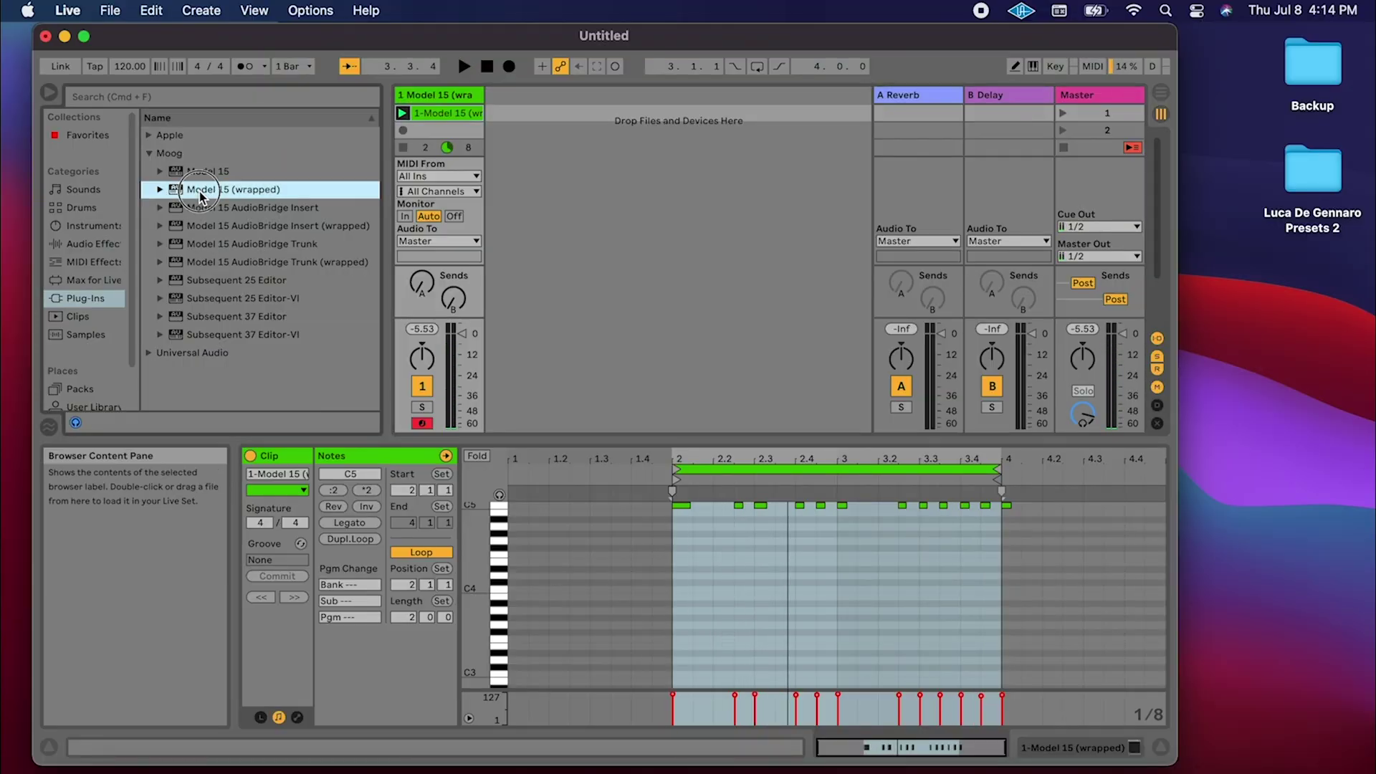
Add a second Model 15 (wrapped) track with the MAX PRESETS 1 FORMANT PAD preset, closing its windows.
left_click_drag(204, 191, 556, 129)
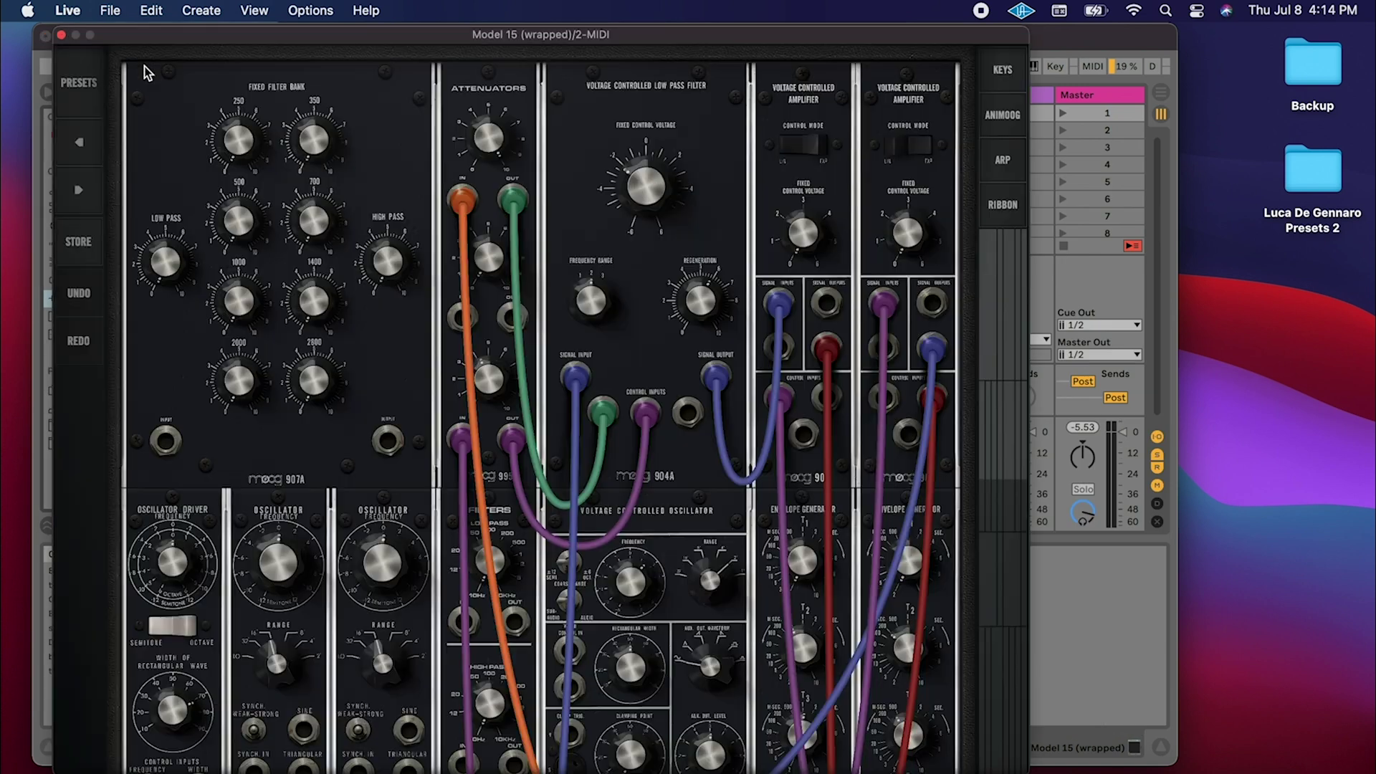
left_click(84, 93)
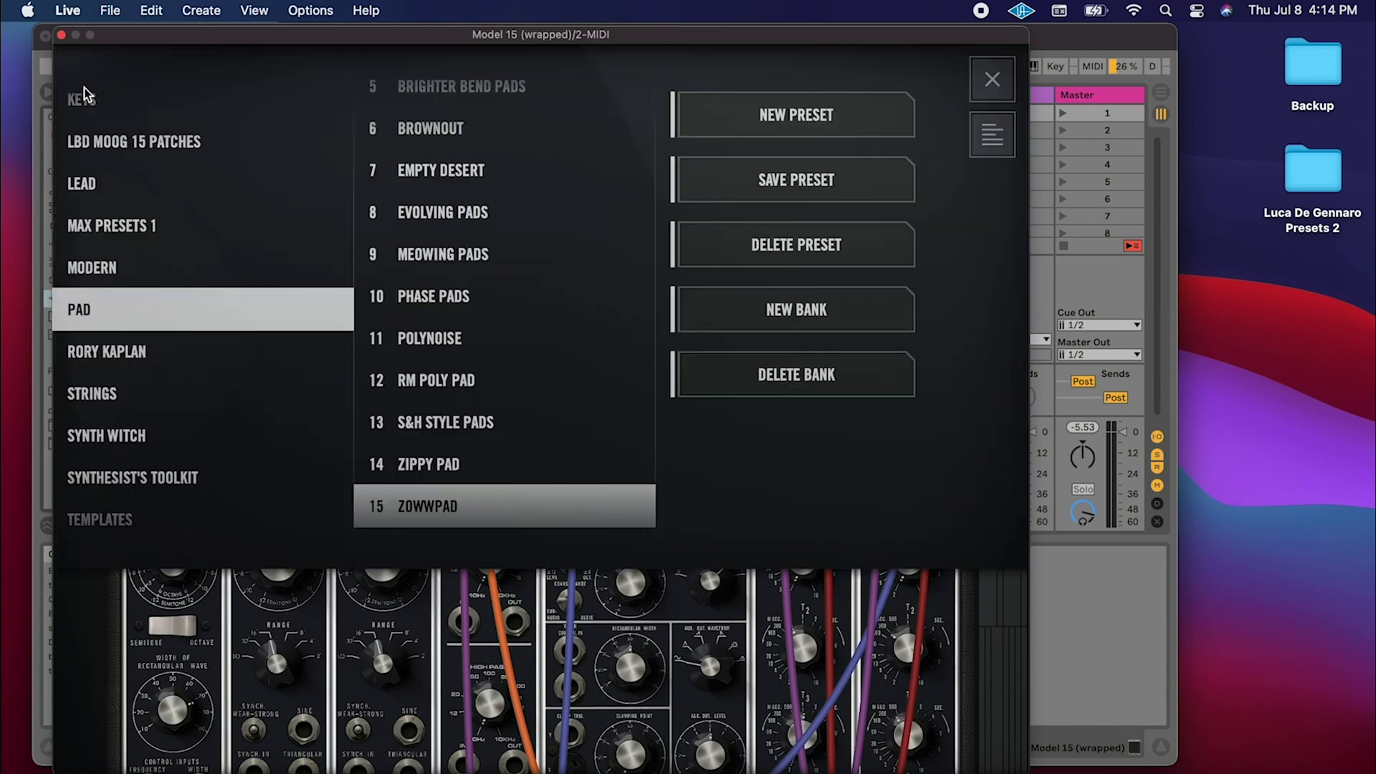
left_click(233, 225)
scroll(523, 336, "down", 2)
left_click(482, 356)
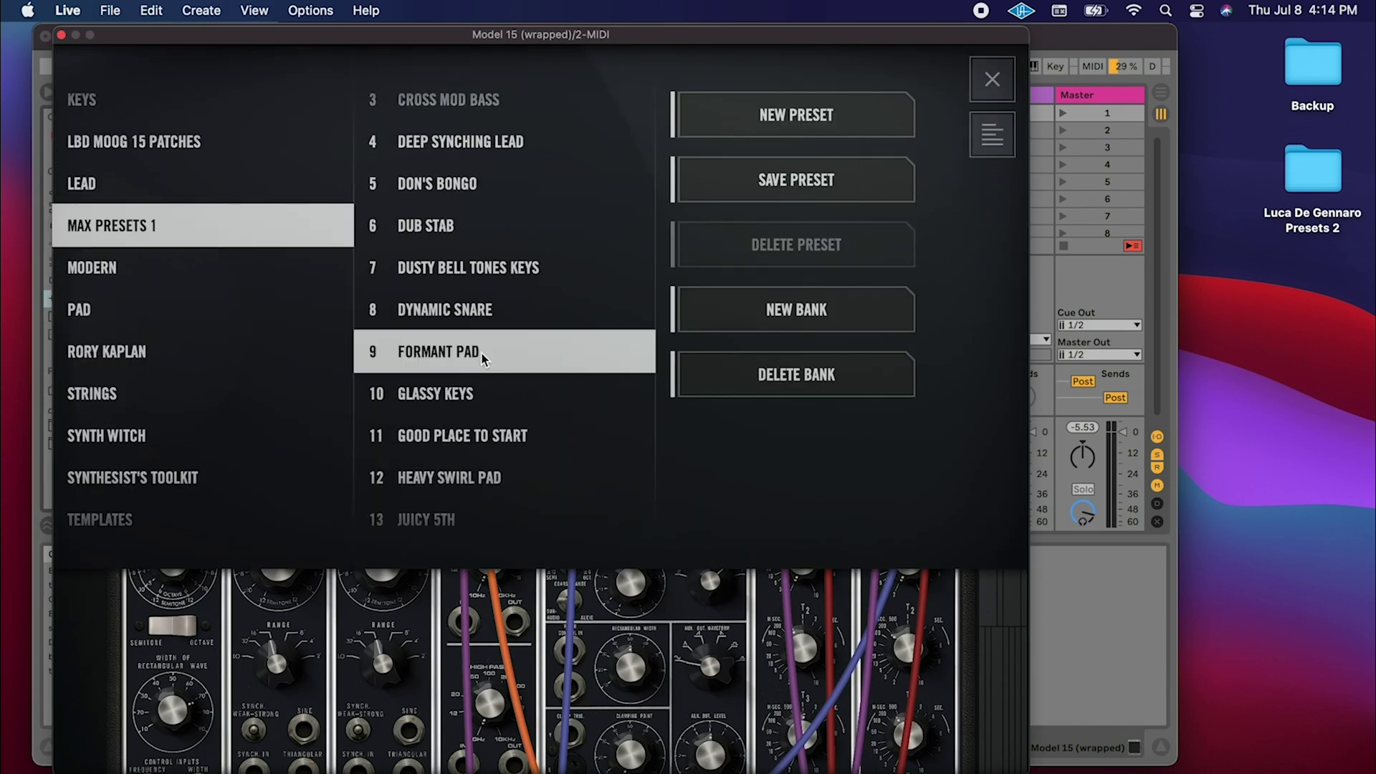
left_click(993, 80)
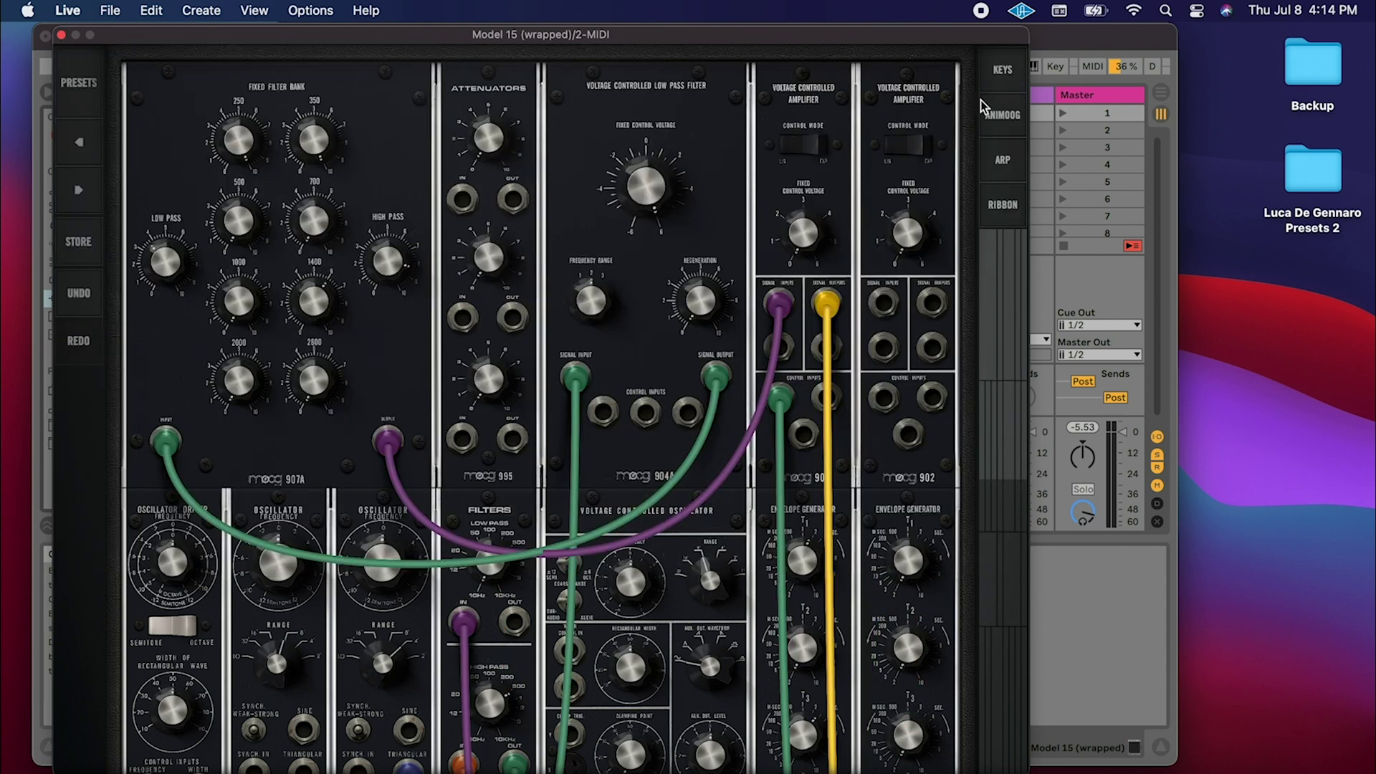
left_click(62, 36)
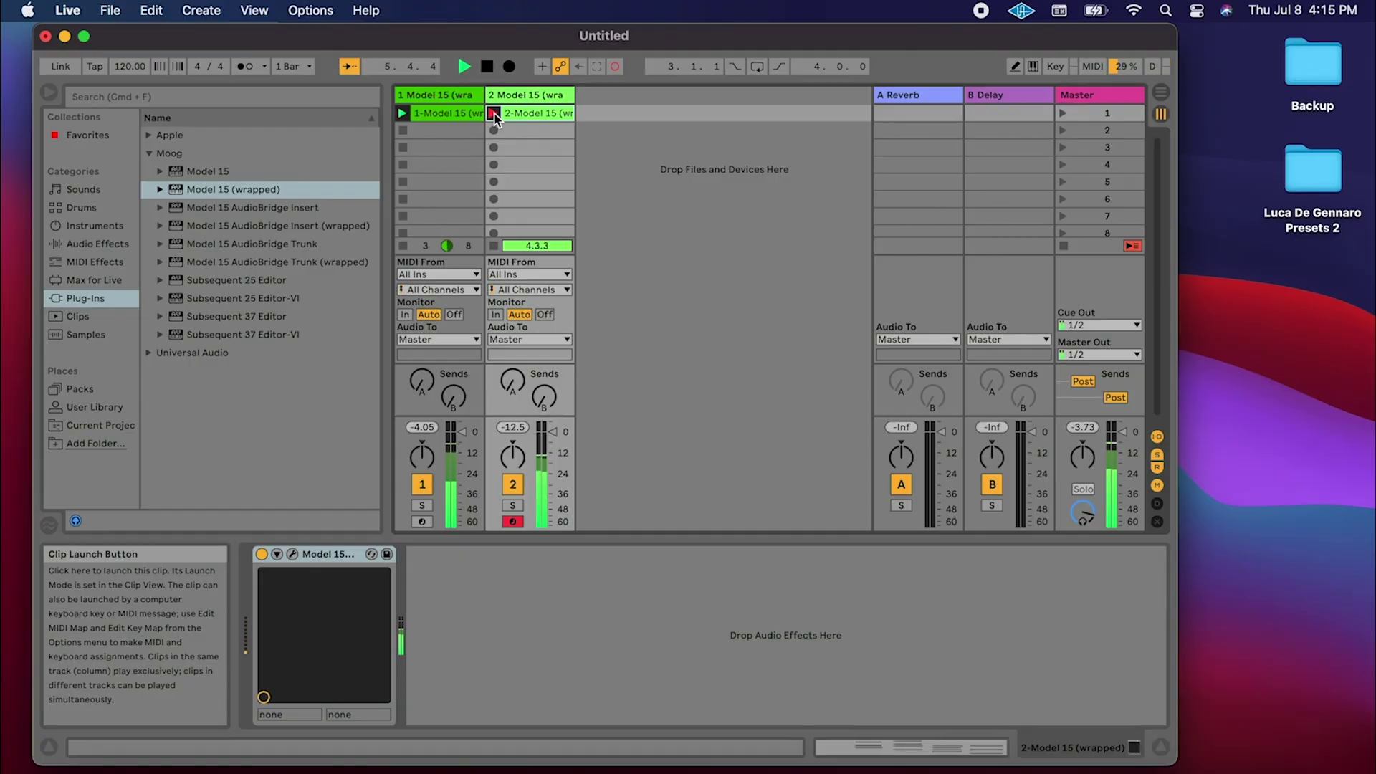
Stop recording the pad chord clip on track 2 and open the 2-Model 15 clip for editing.
key("space")
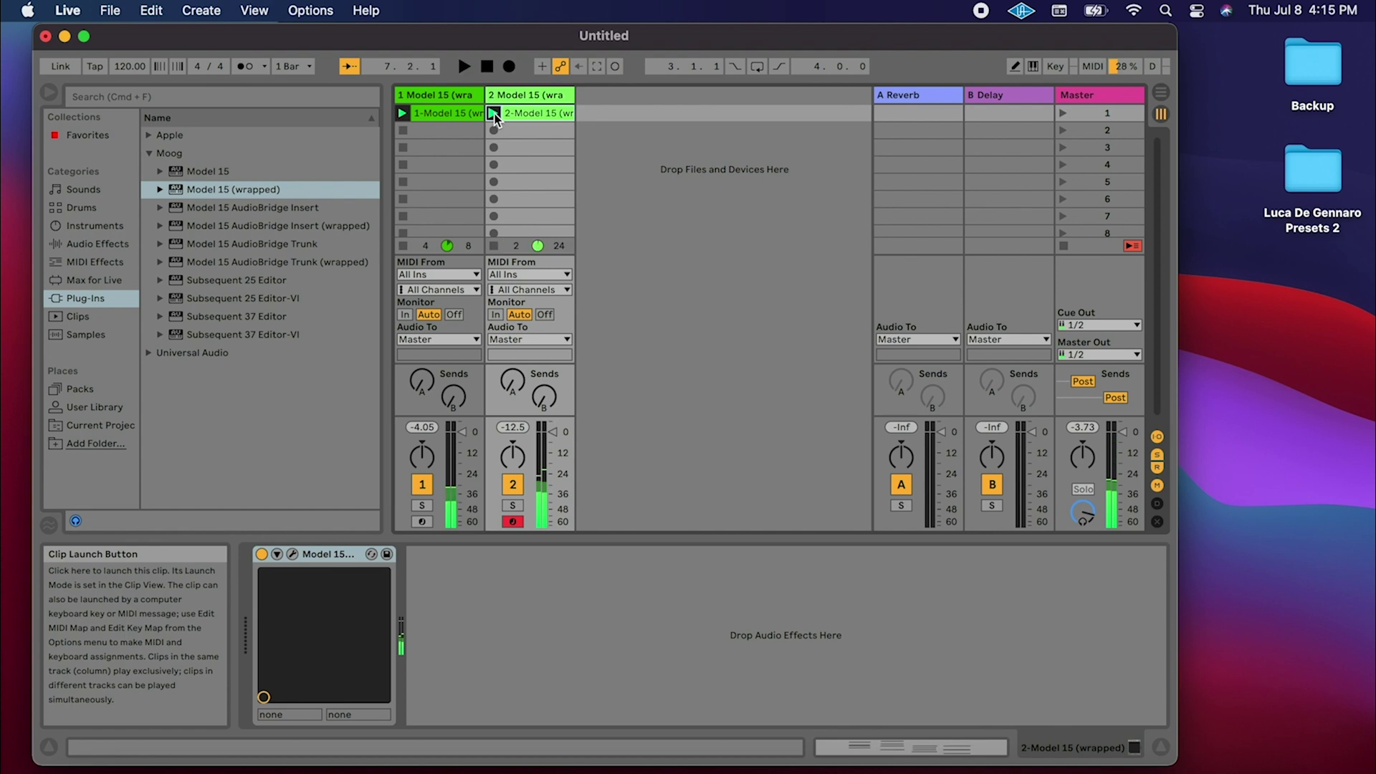
double_click(525, 115)
Quantize track 2's notes and set its clip loop from bar 2 to bar 6.
right_click(702, 627)
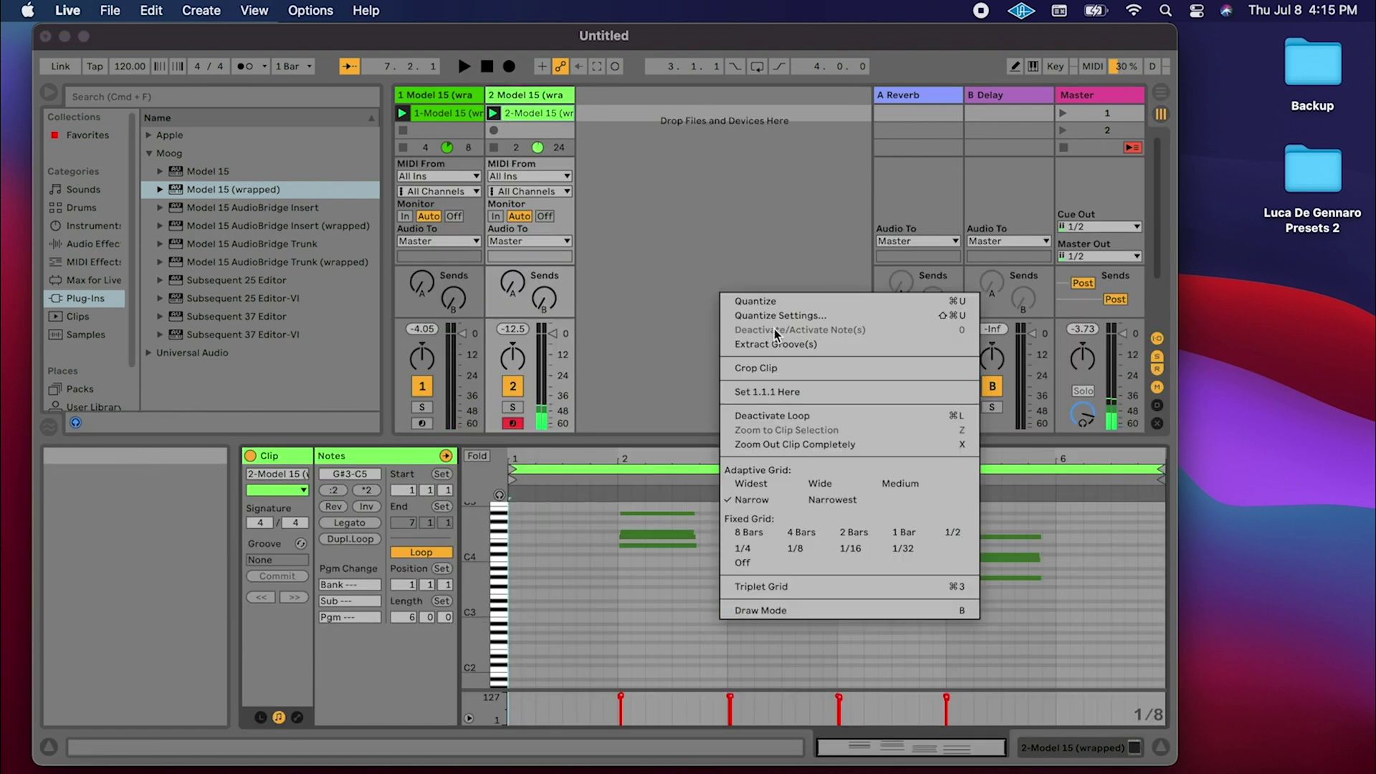
left_click(737, 298)
left_click_drag(512, 470, 618, 470)
left_click_drag(1162, 473, 1059, 486)
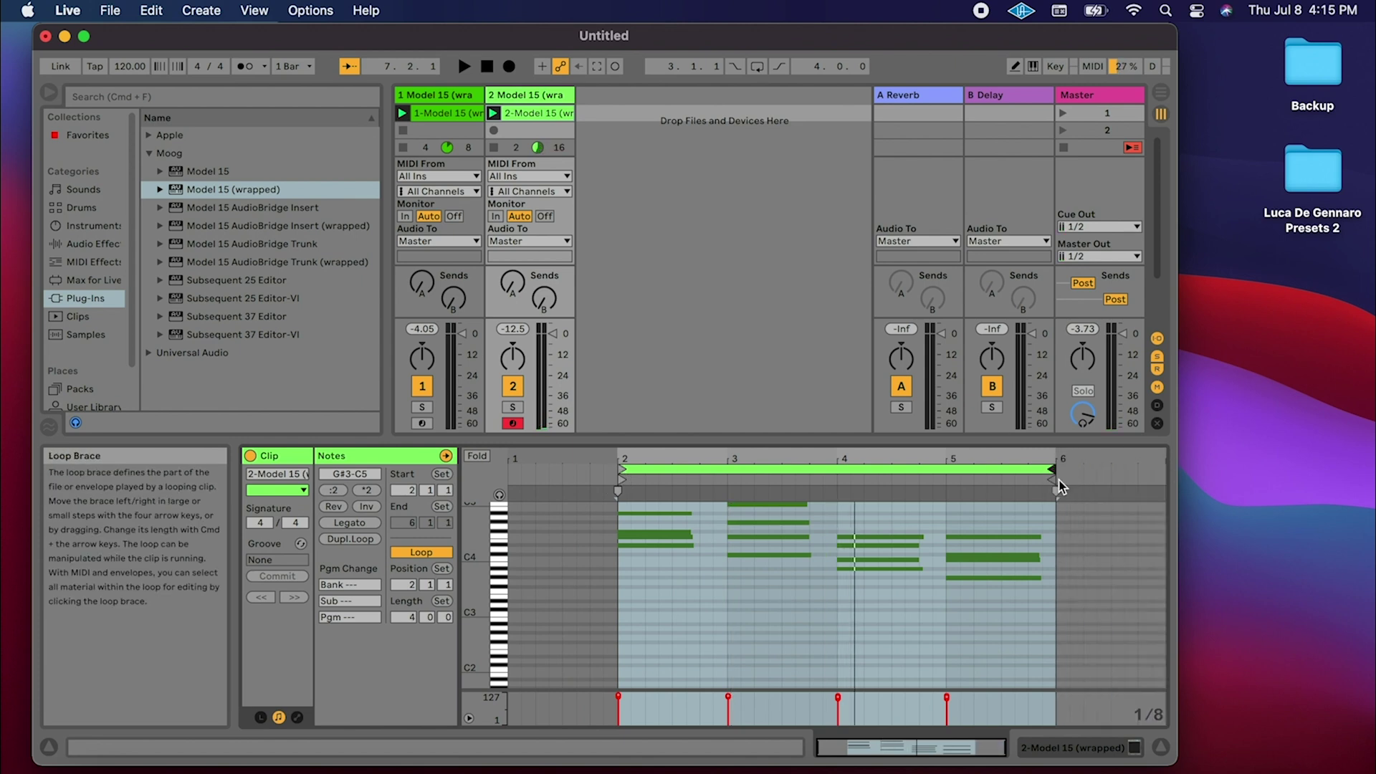
Preview both clips, then switch to Arrangement View with the playhead reset to the start.
key("space")
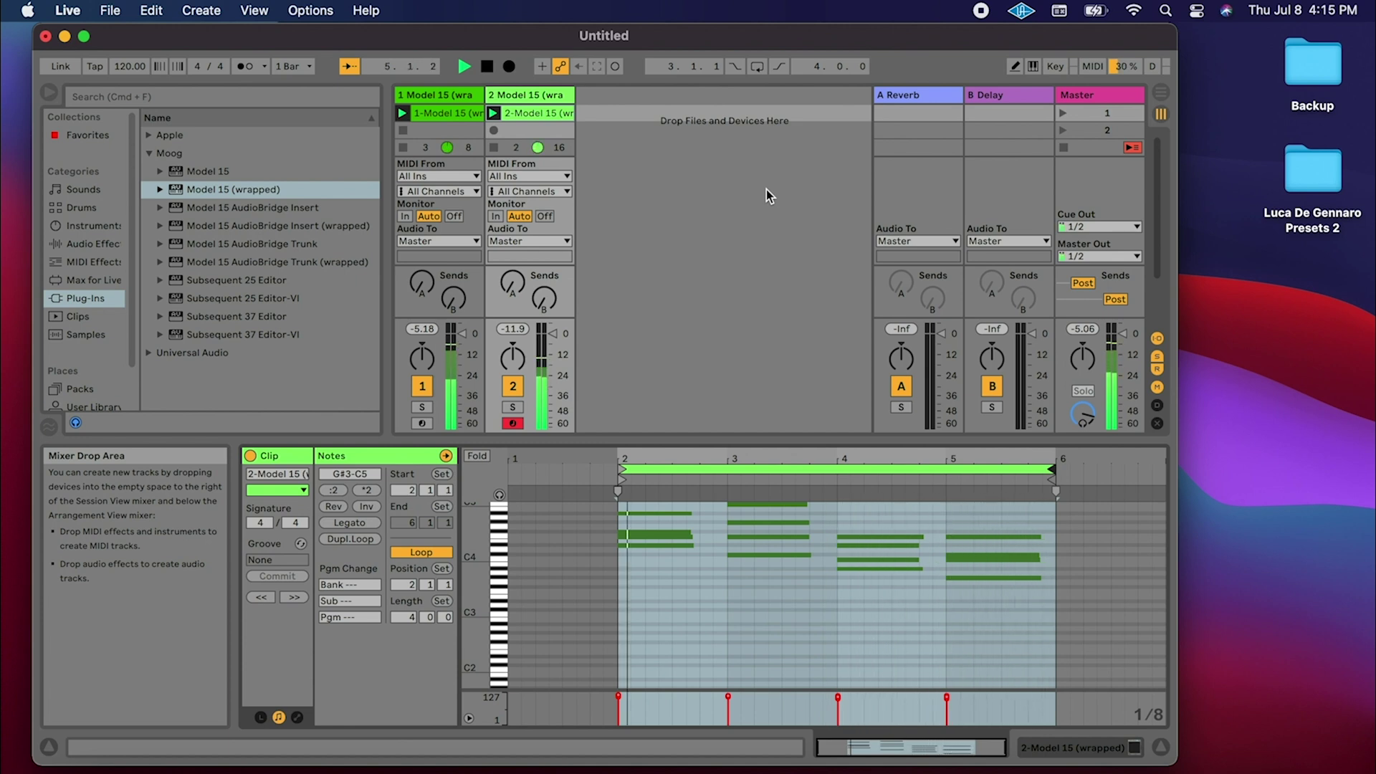
key("space")
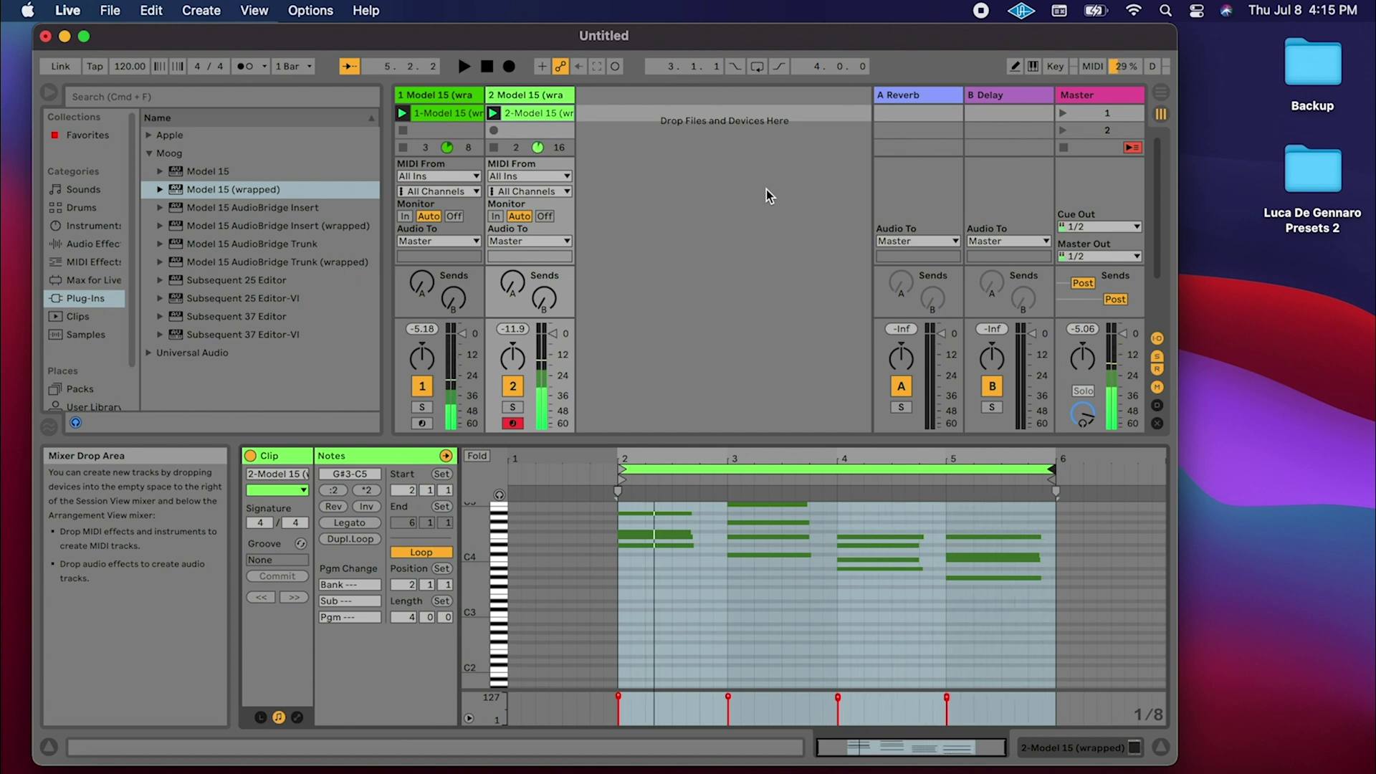
left_click(1161, 94)
left_click(487, 66)
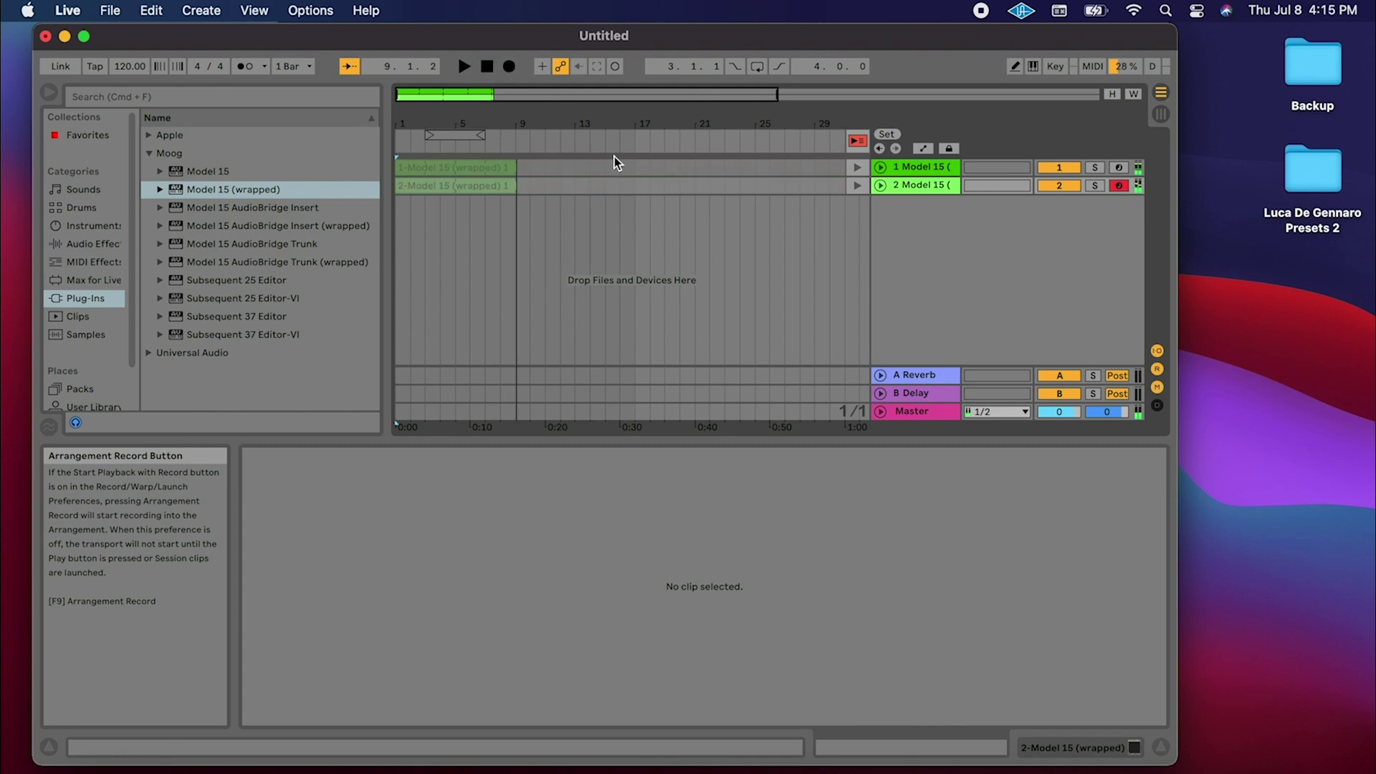
Go back to Arrangement playback, loop bars 1 to 9, and unfold both Model 15 tracks.
left_click(857, 140)
key("Left")
key("Left")
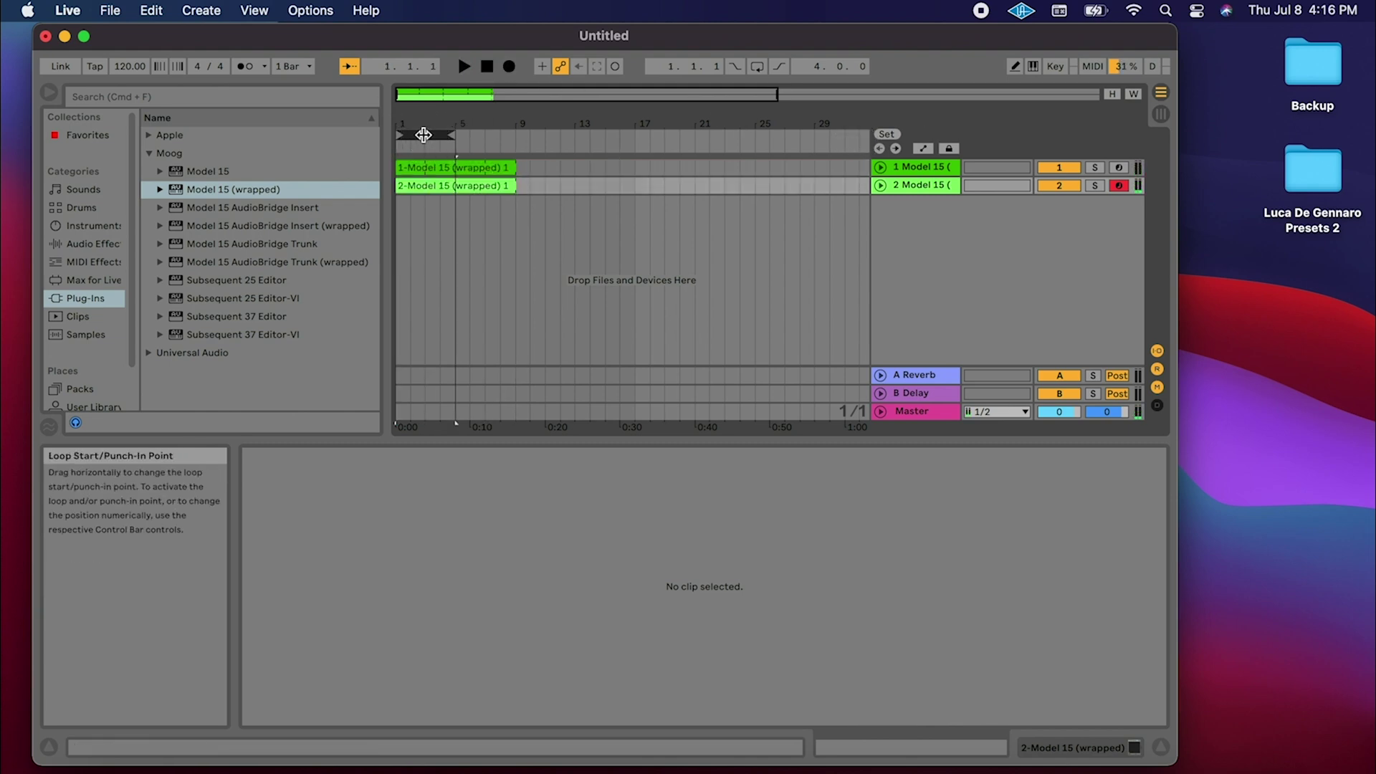
left_click_drag(453, 134, 514, 134)
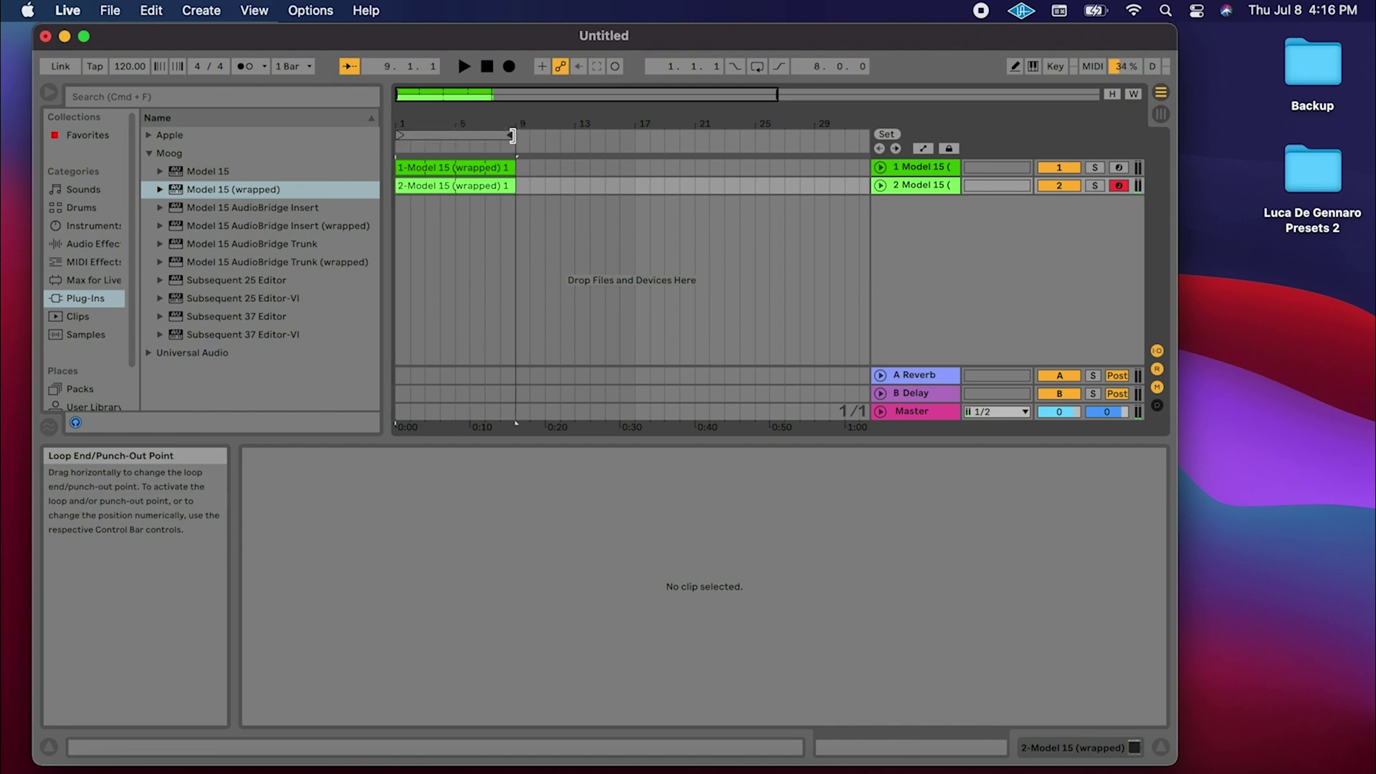
left_click(881, 186)
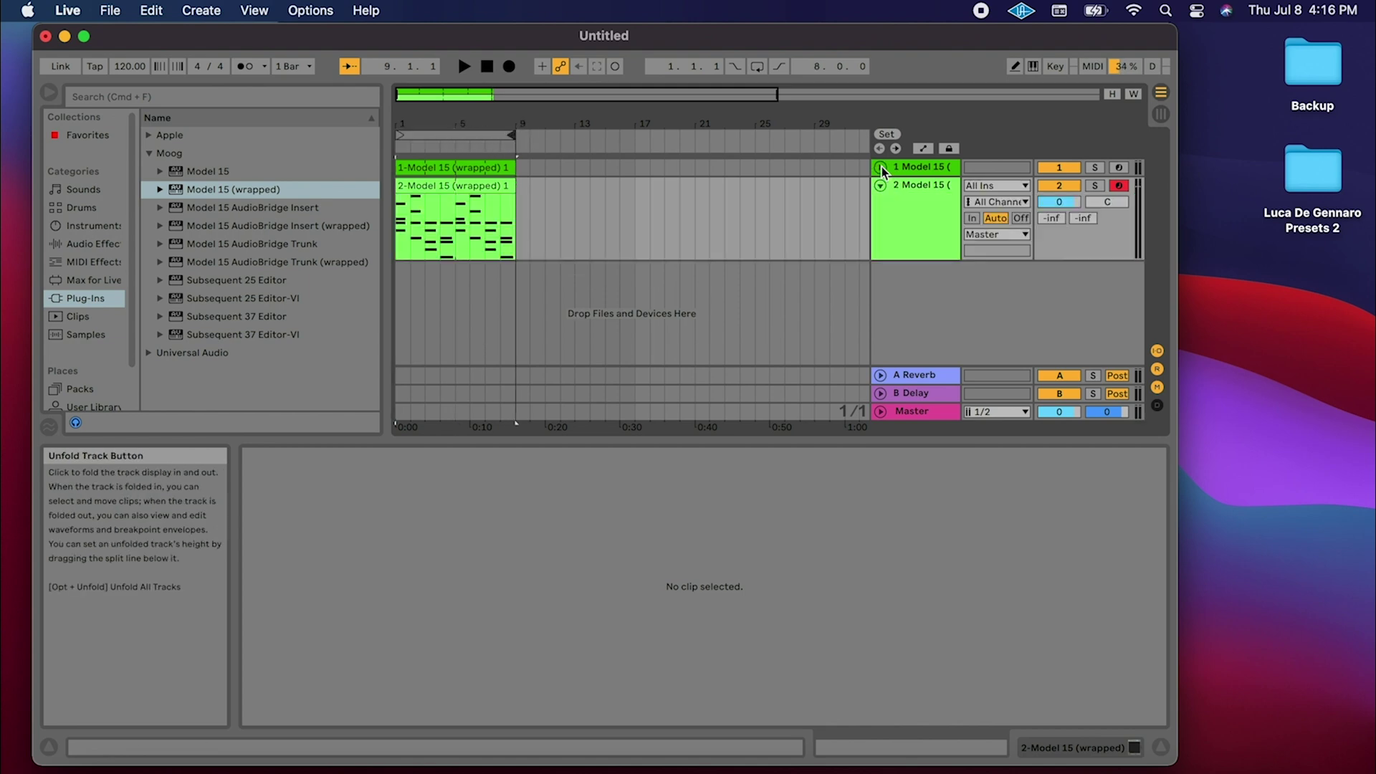
left_click(880, 167)
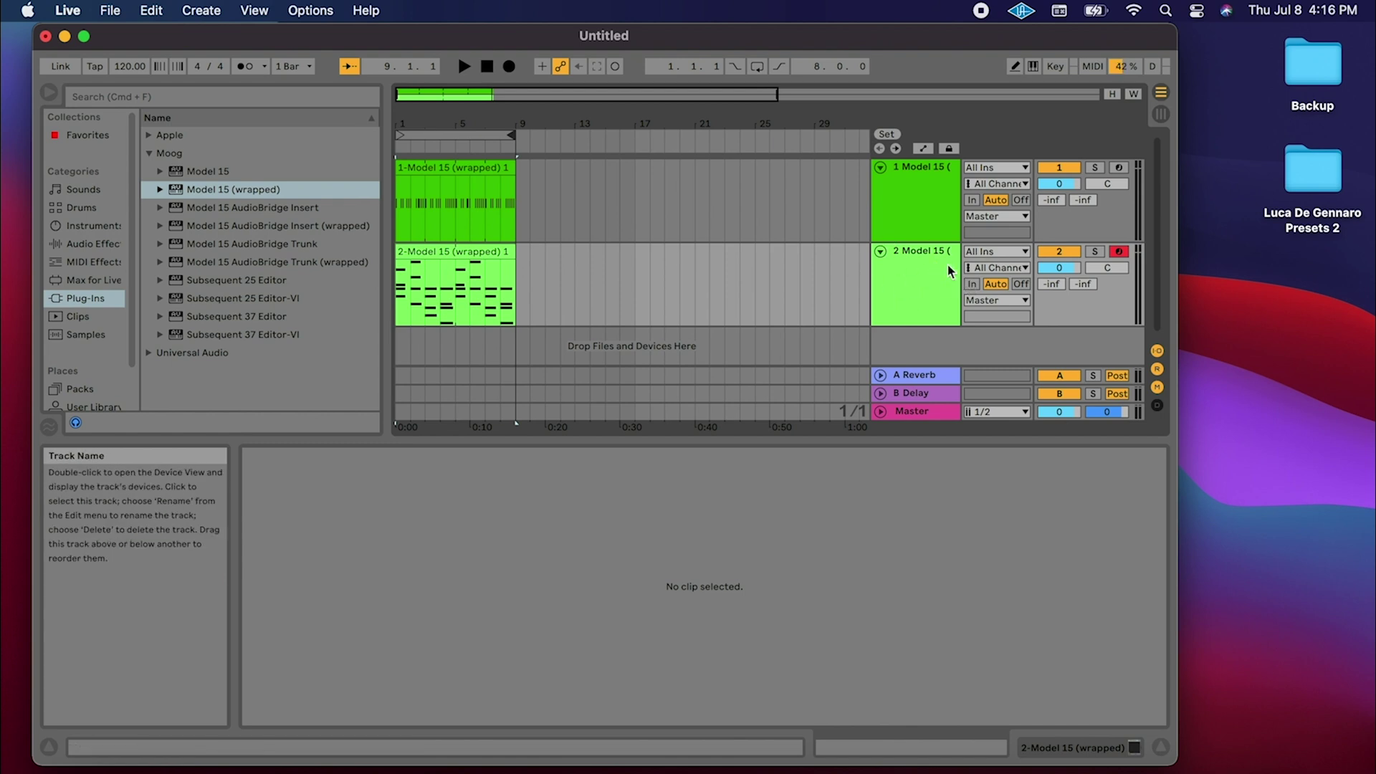
Turn on Automation Mode and open track 2's Model 15 device chain in Device View.
key("a")
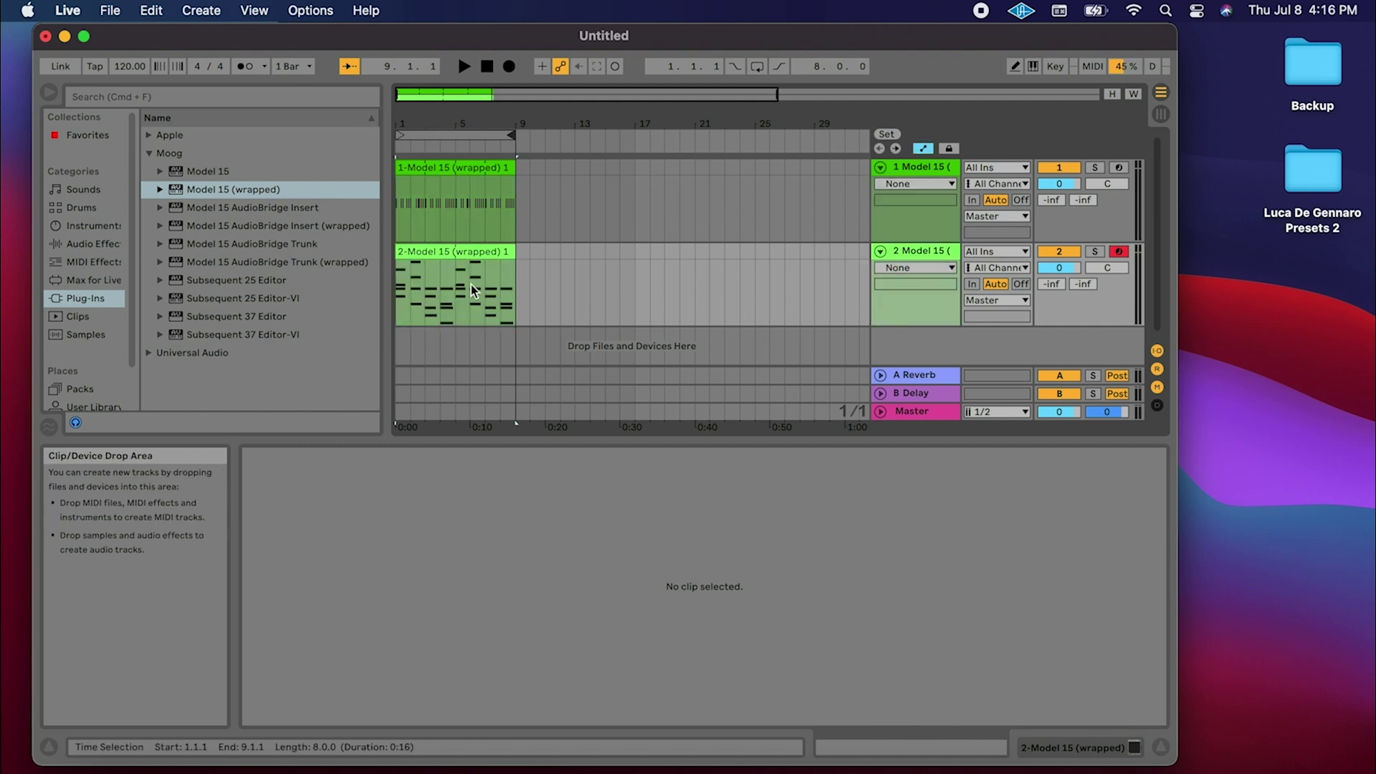
left_click(924, 252)
double_click(924, 253)
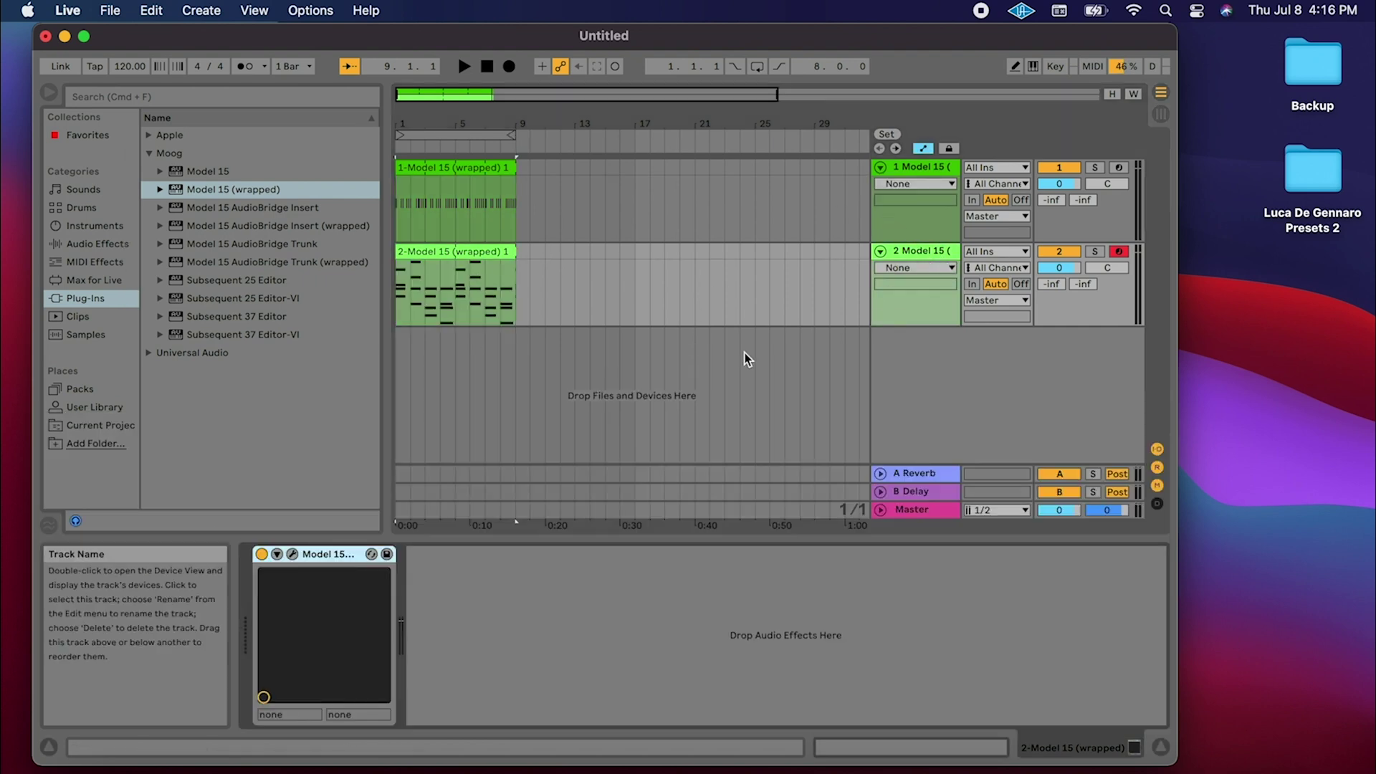
double_click(320, 554)
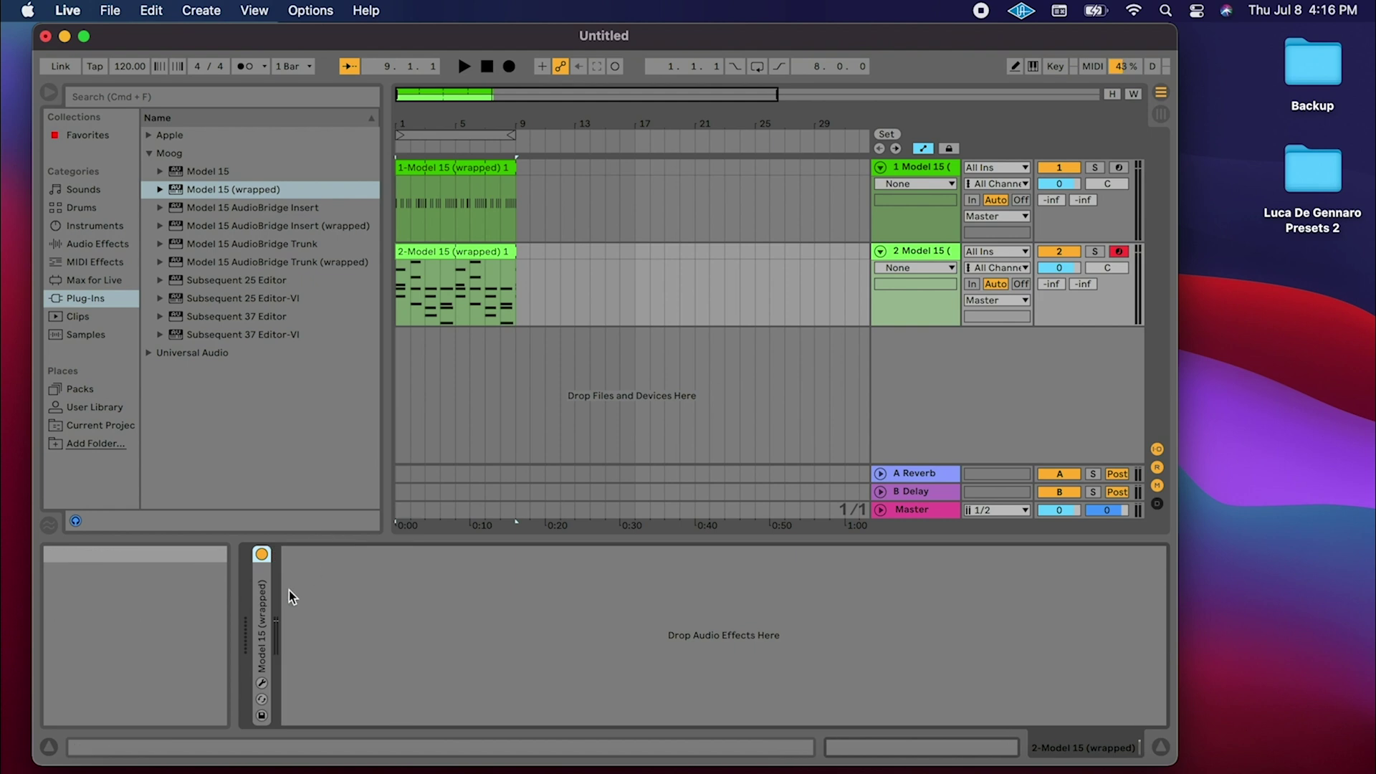
double_click(263, 599)
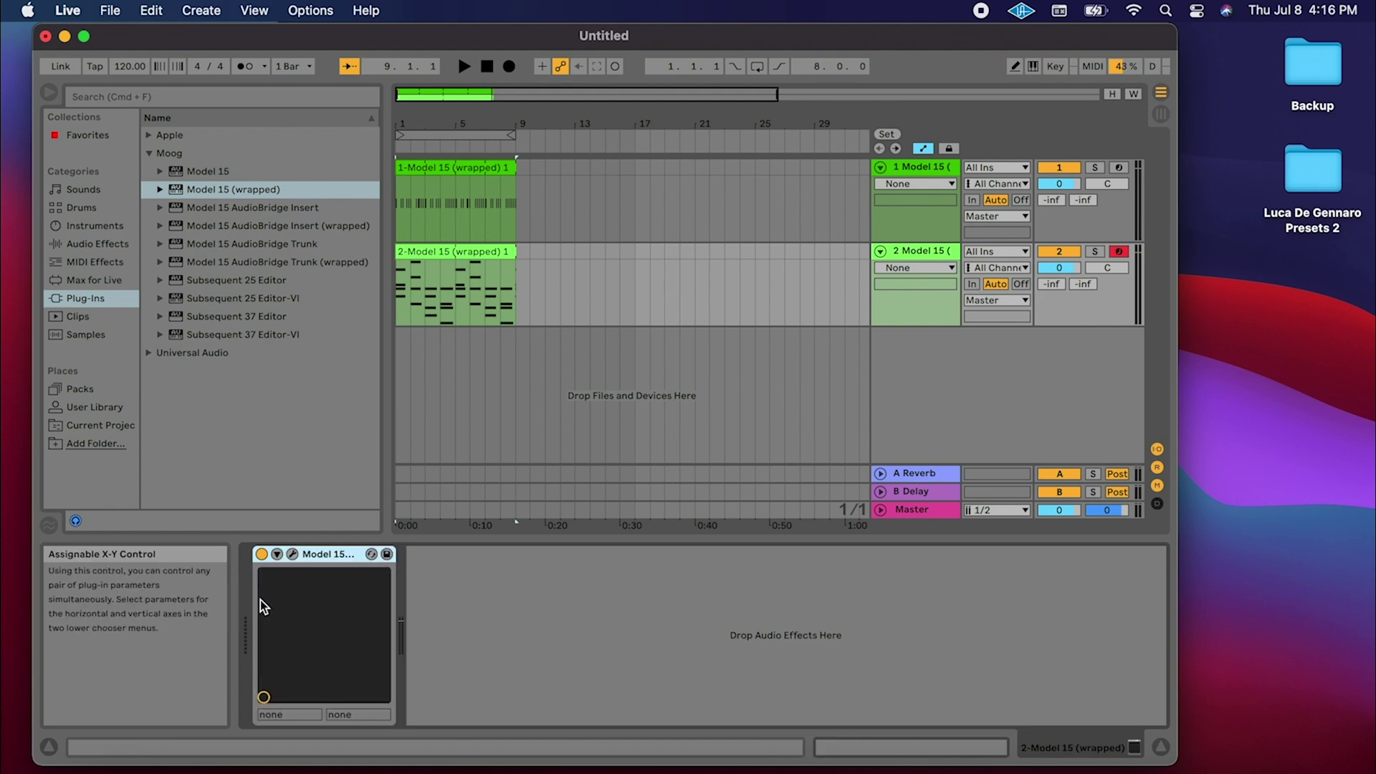
Set track 2's automation device chooser to Model 15 (wrapped), leaving the parameter unchanged.
left_click(910, 267)
left_click(914, 298)
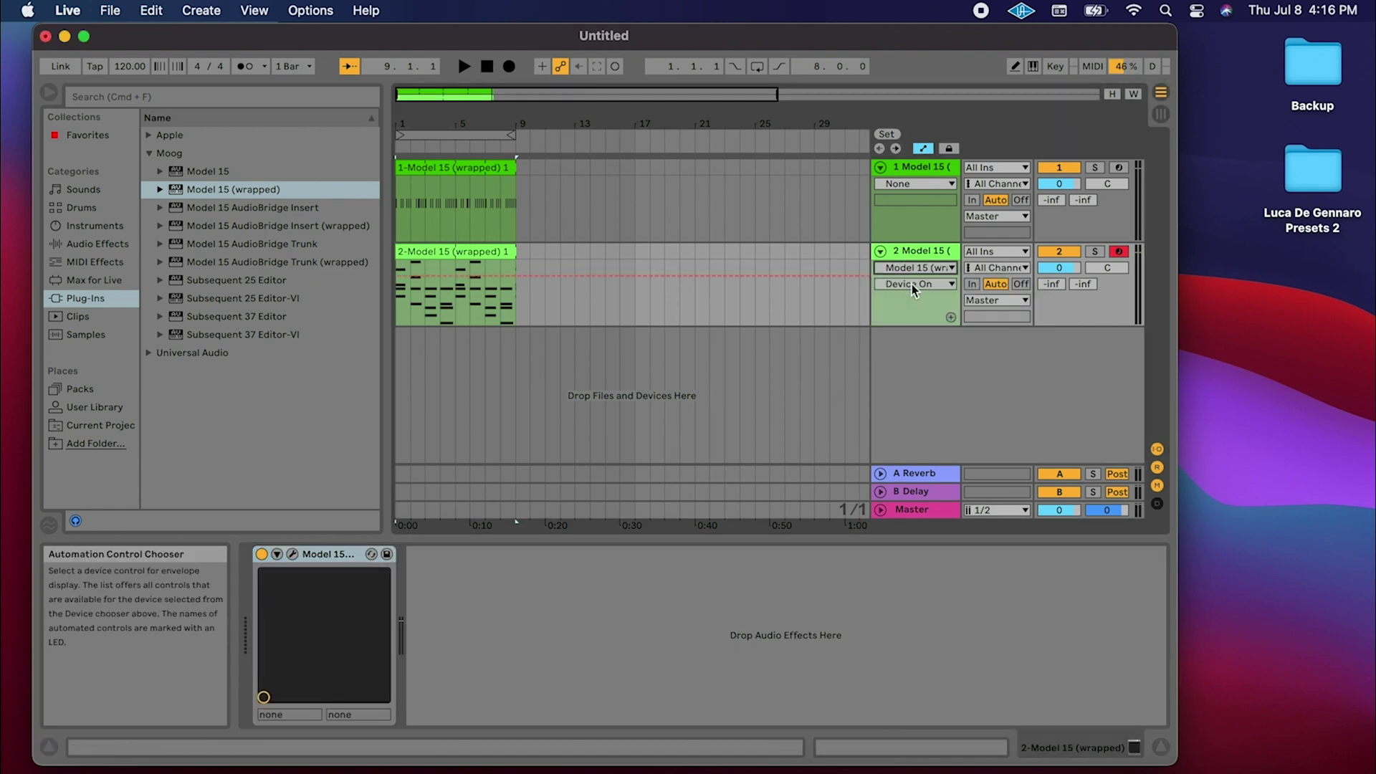
left_click(912, 284)
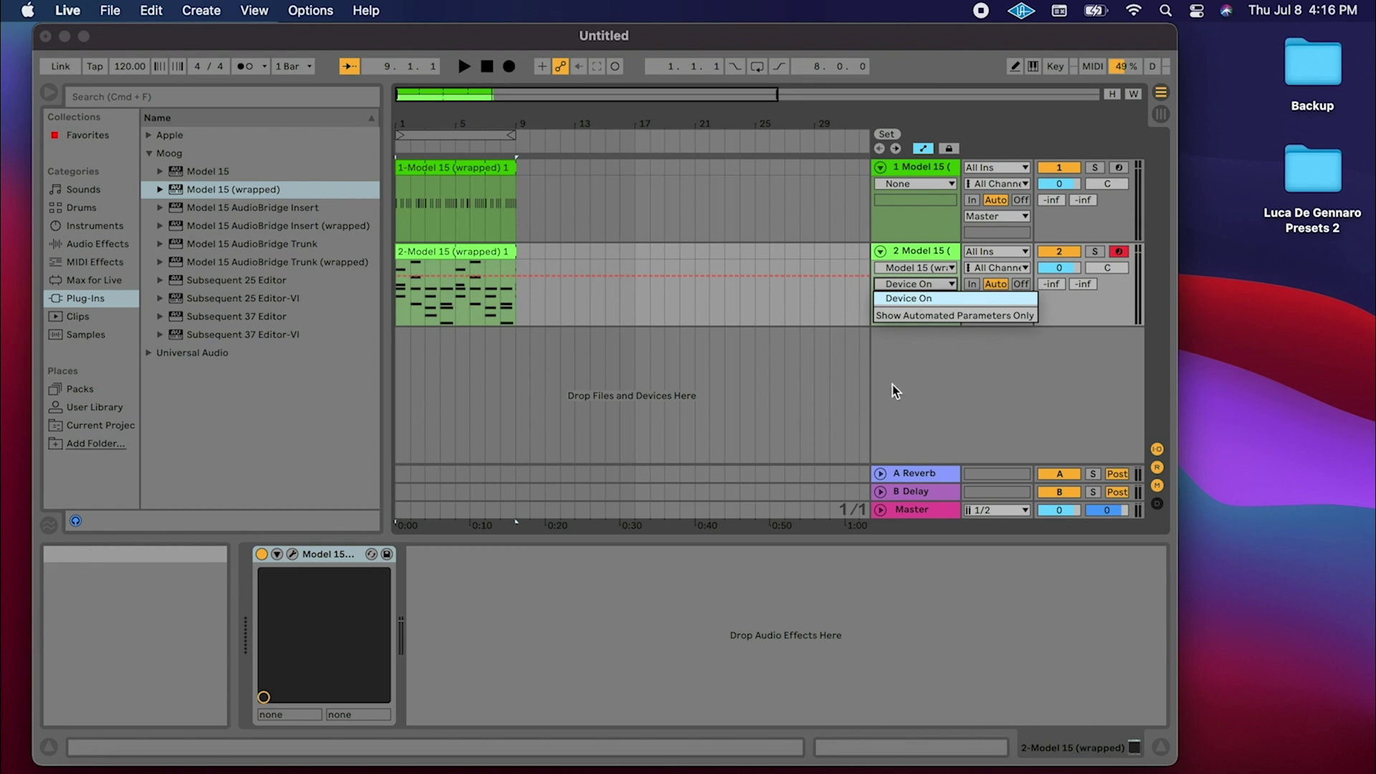
left_click(928, 362)
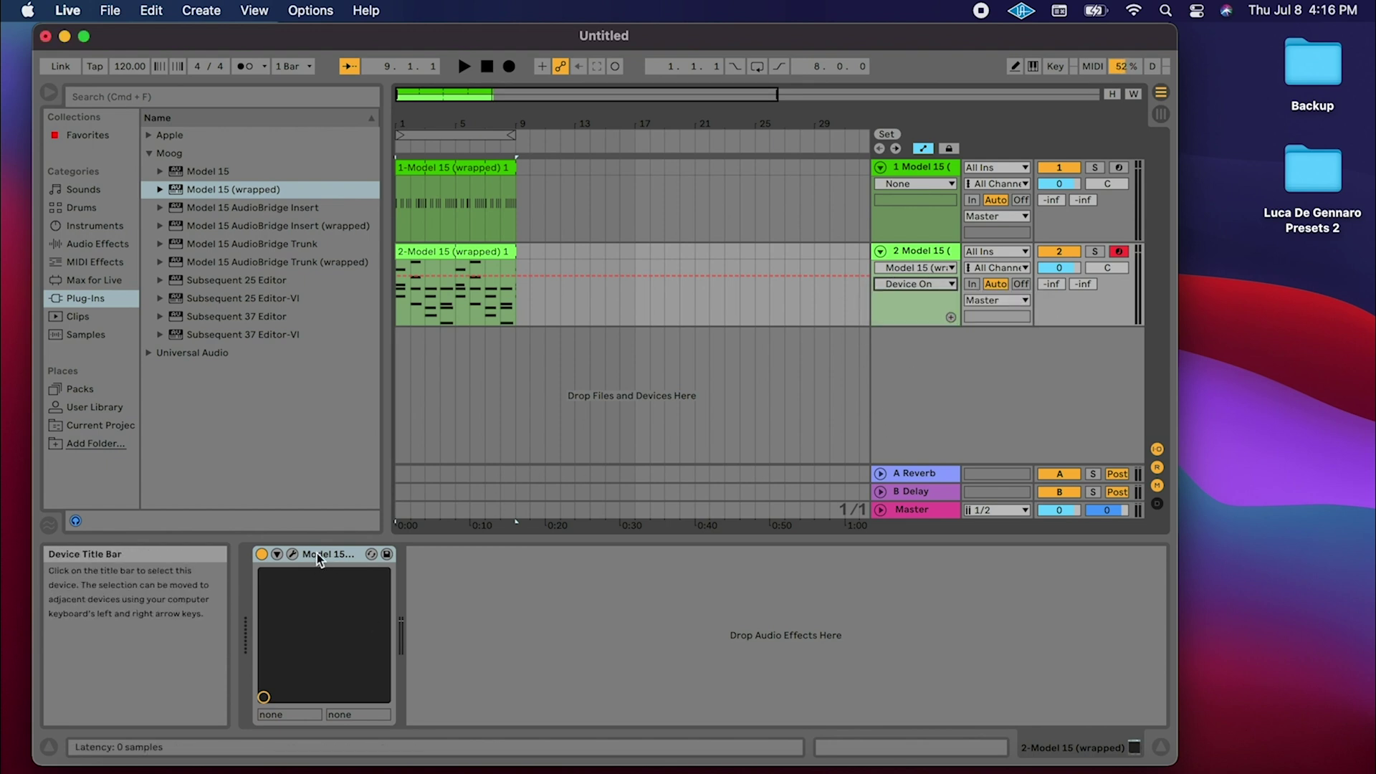
Nudge the Model 15's 904A filter cutoff knob on track 2, then close the synth panel.
left_click(294, 555)
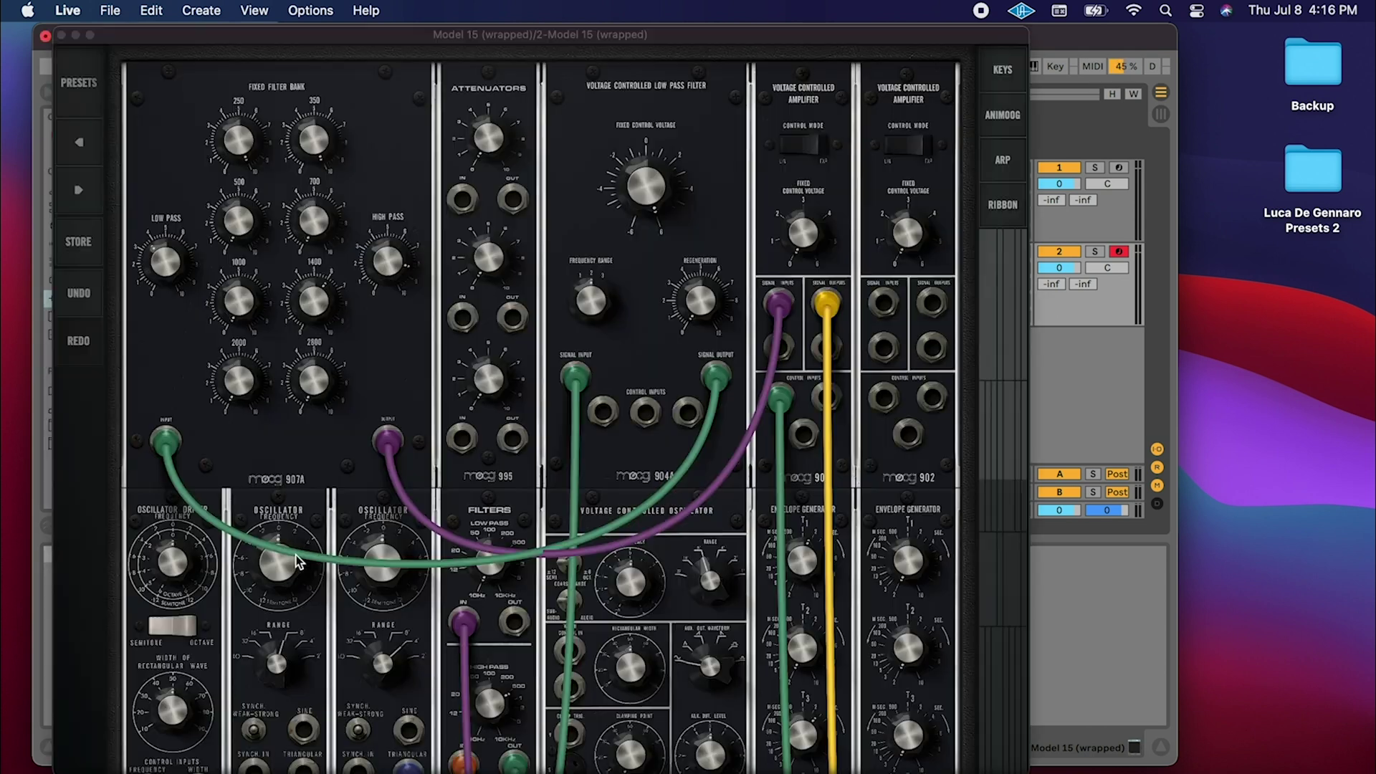
left_click(632, 180)
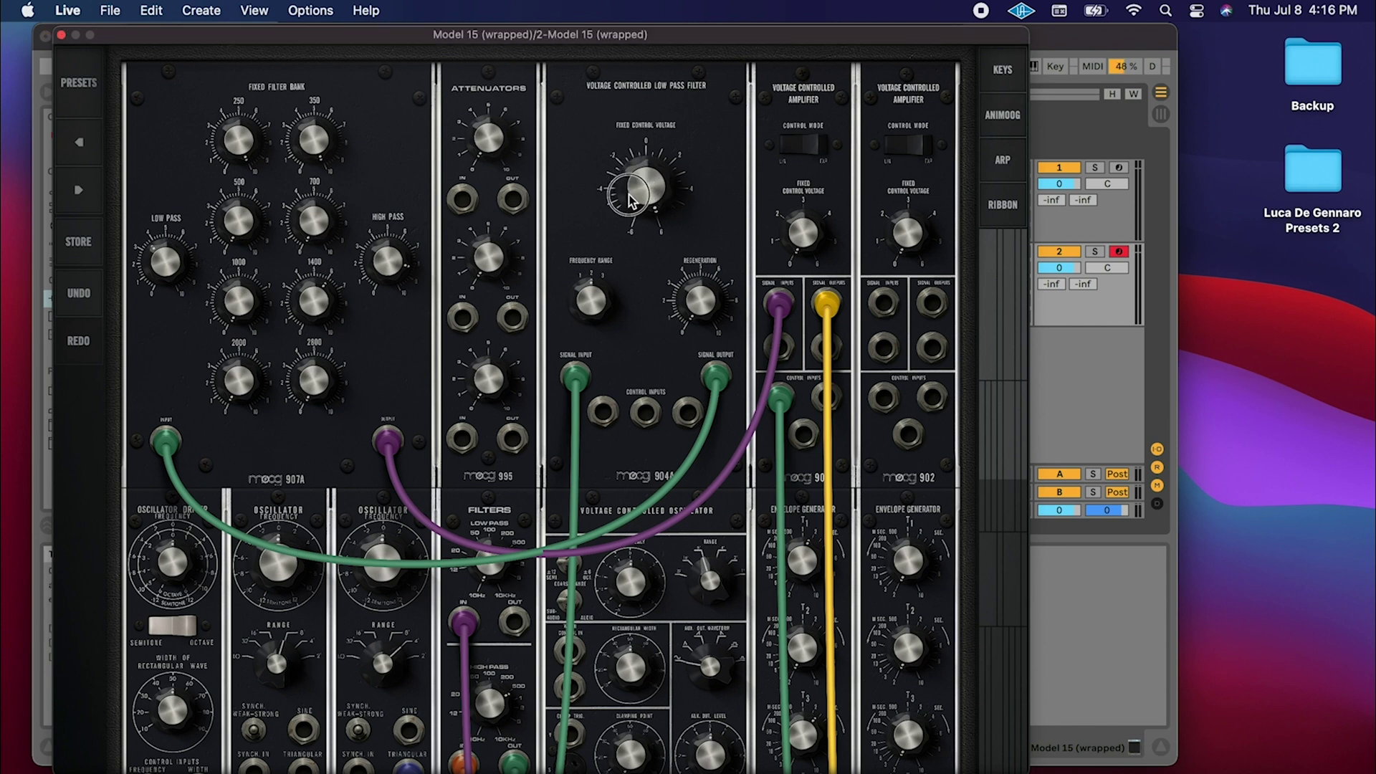
left_click_drag(629, 199, 608, 143)
left_click(1066, 595)
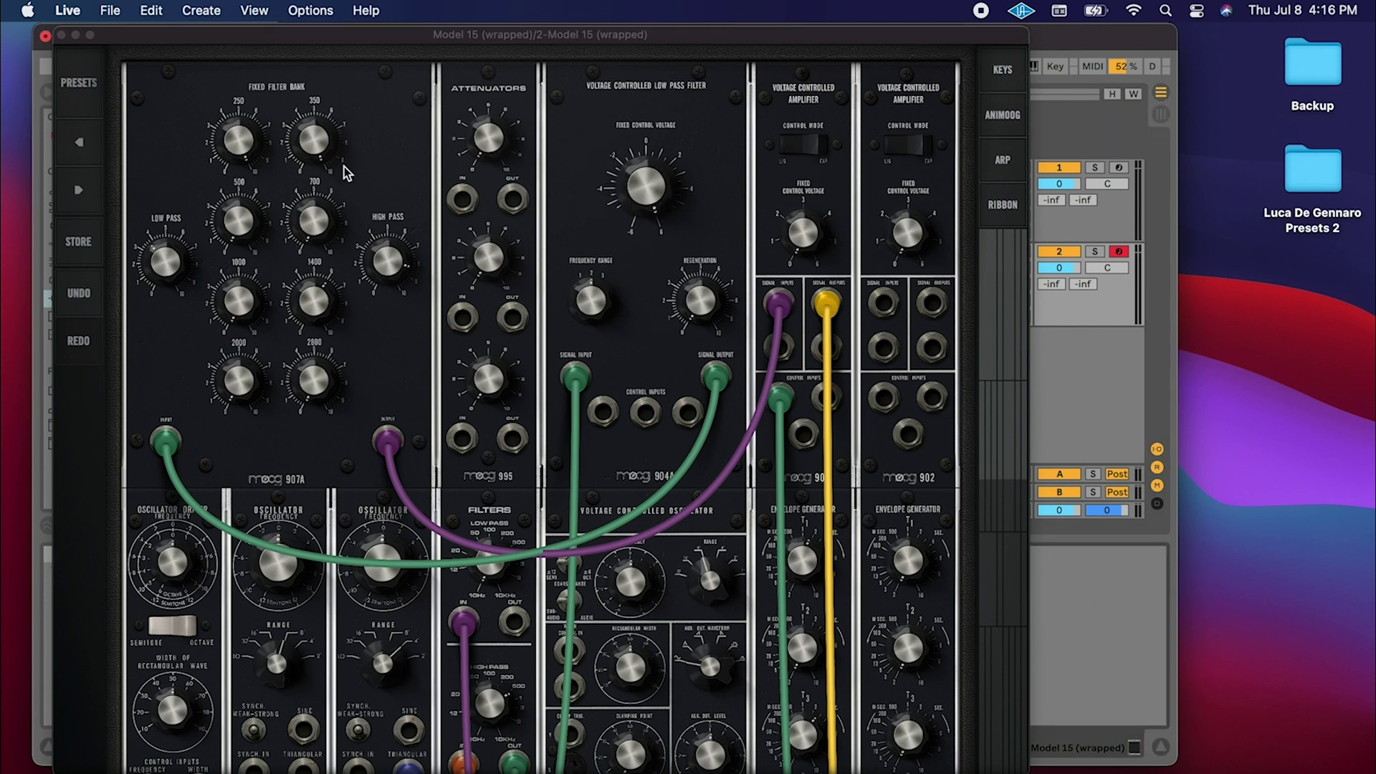
left_click(62, 36)
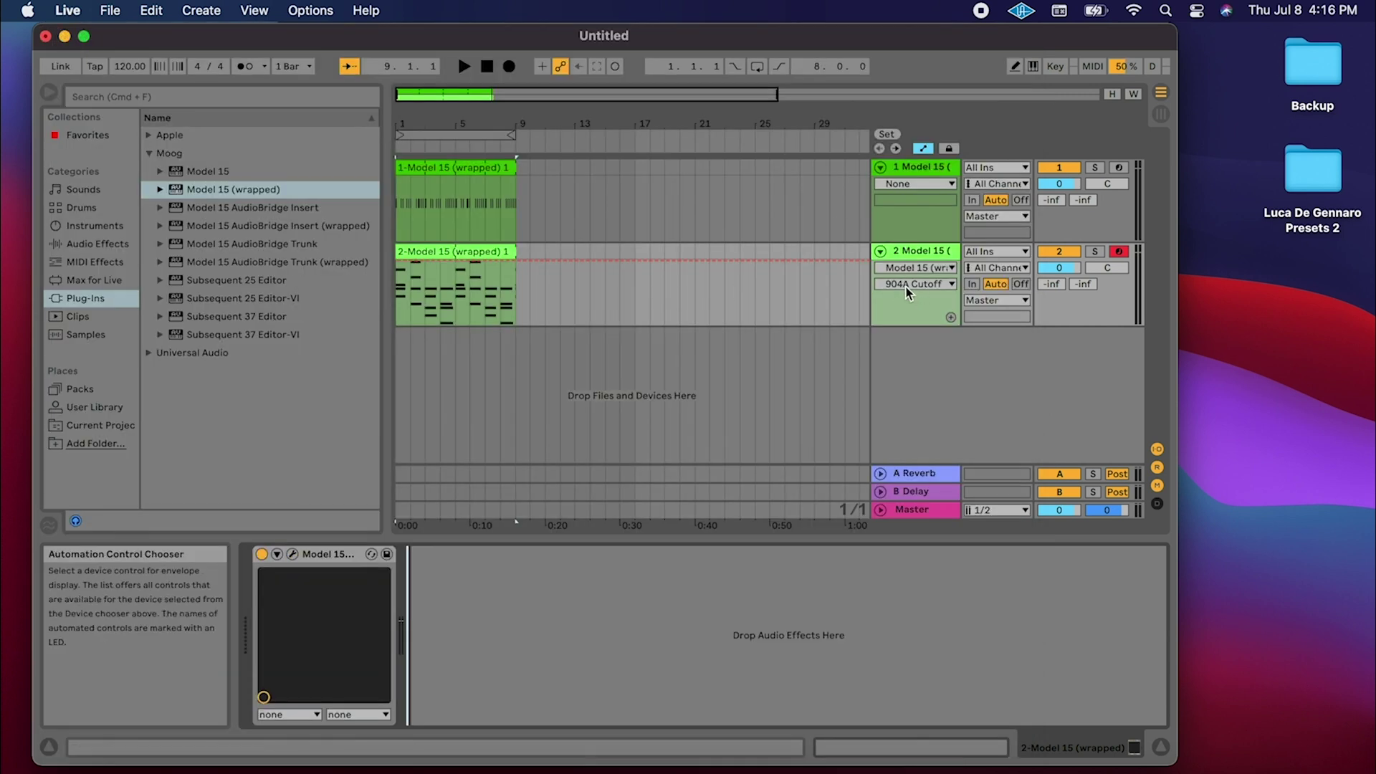
Show track 2's 904A Cutoff automation envelope and zoom into the arrangement's first bars.
left_click(924, 286)
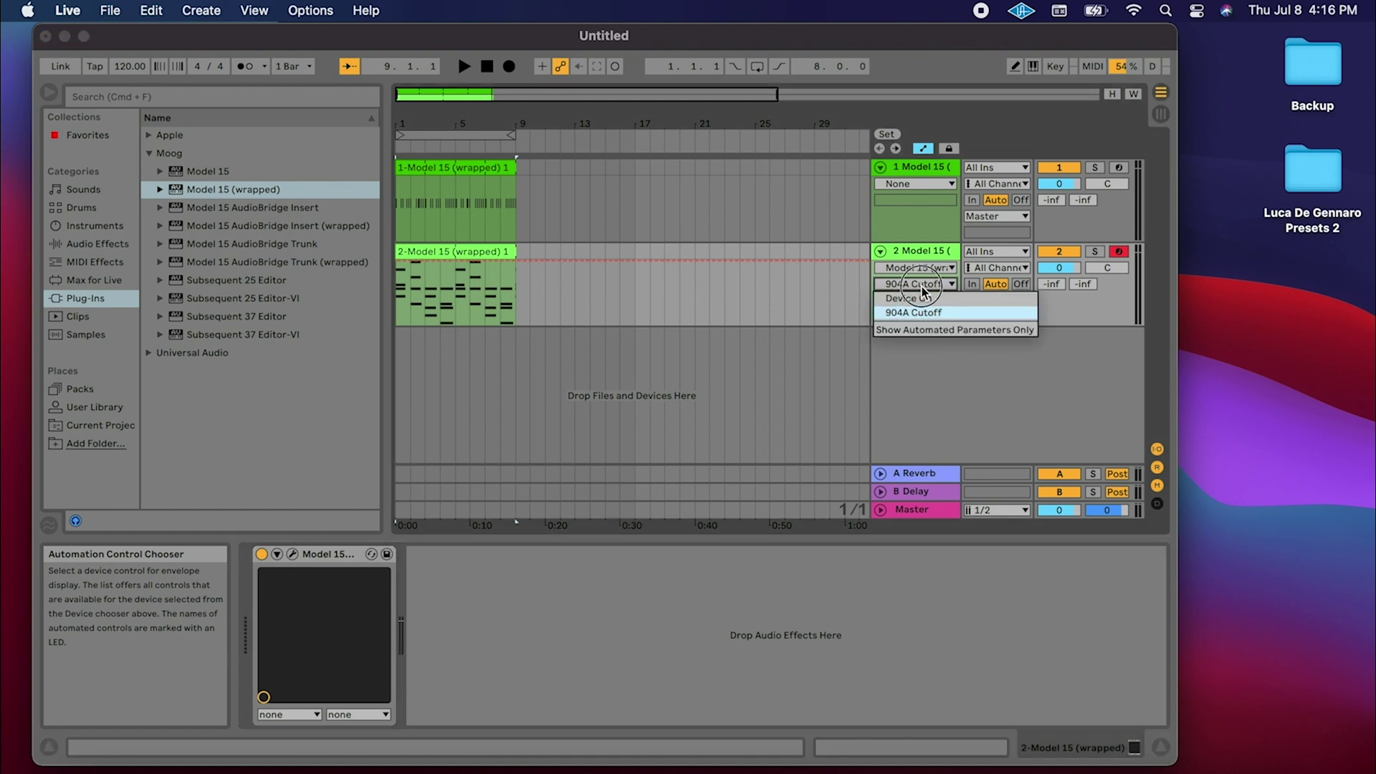
left_click(914, 313)
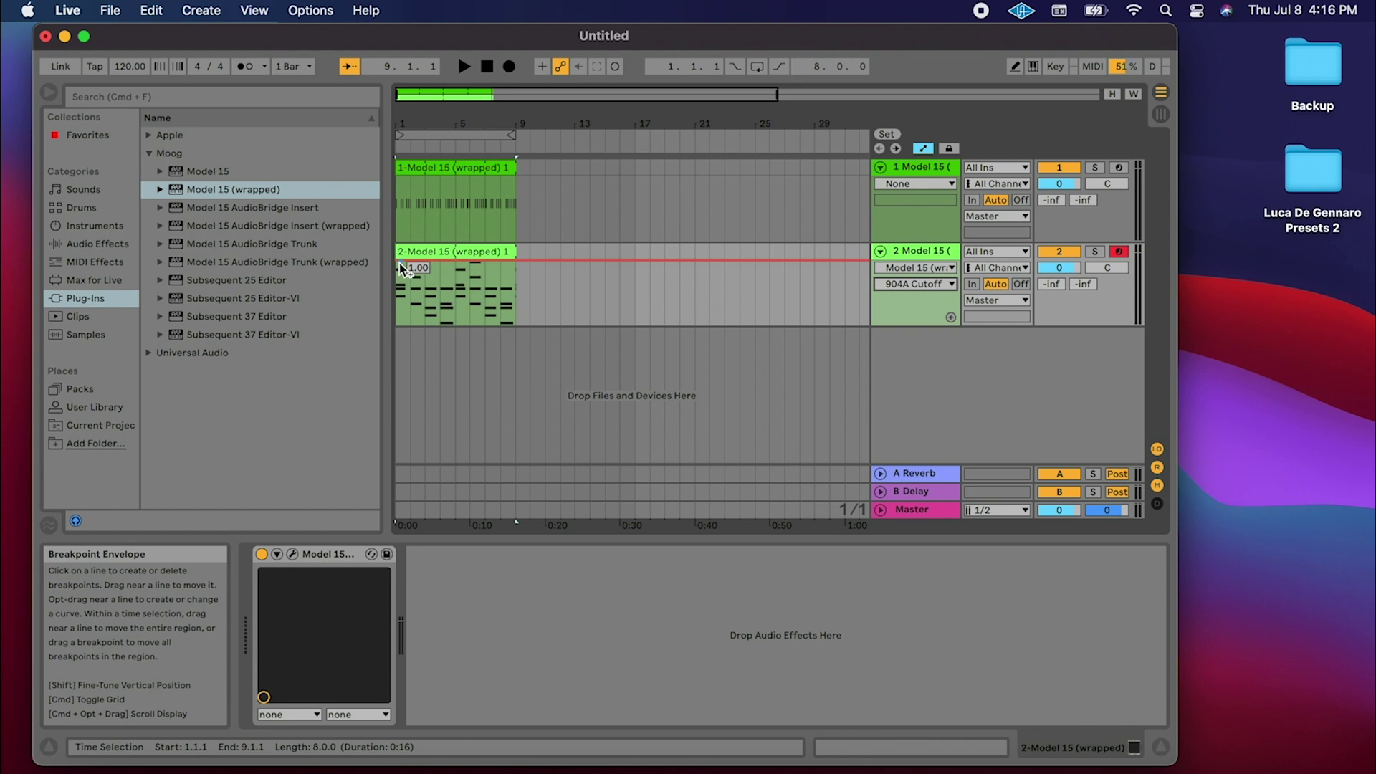
left_click_drag(454, 127, 446, 136)
Start arrangement playback and place the first 904A Cutoff breakpoint on track 2.
scroll(484, 311, "left", 5)
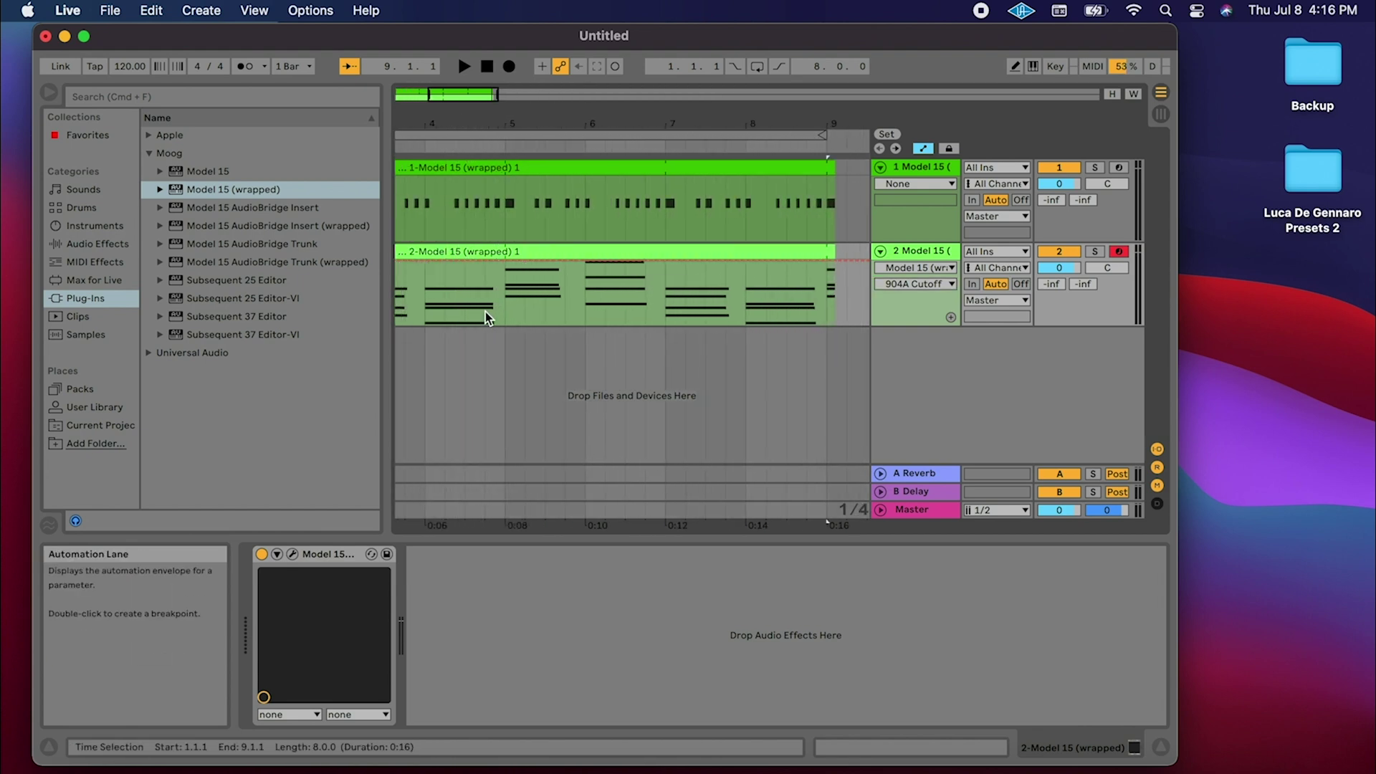
key("space")
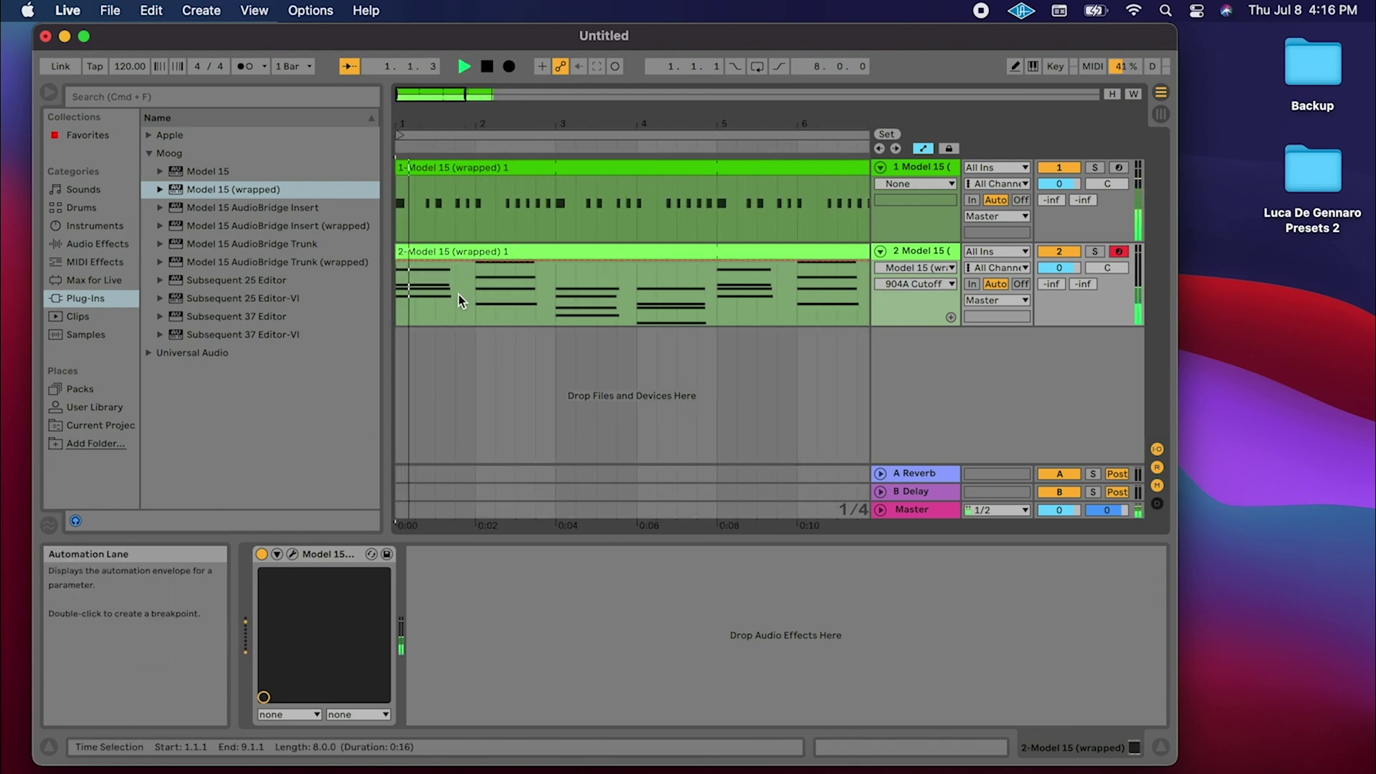
left_click(397, 259)
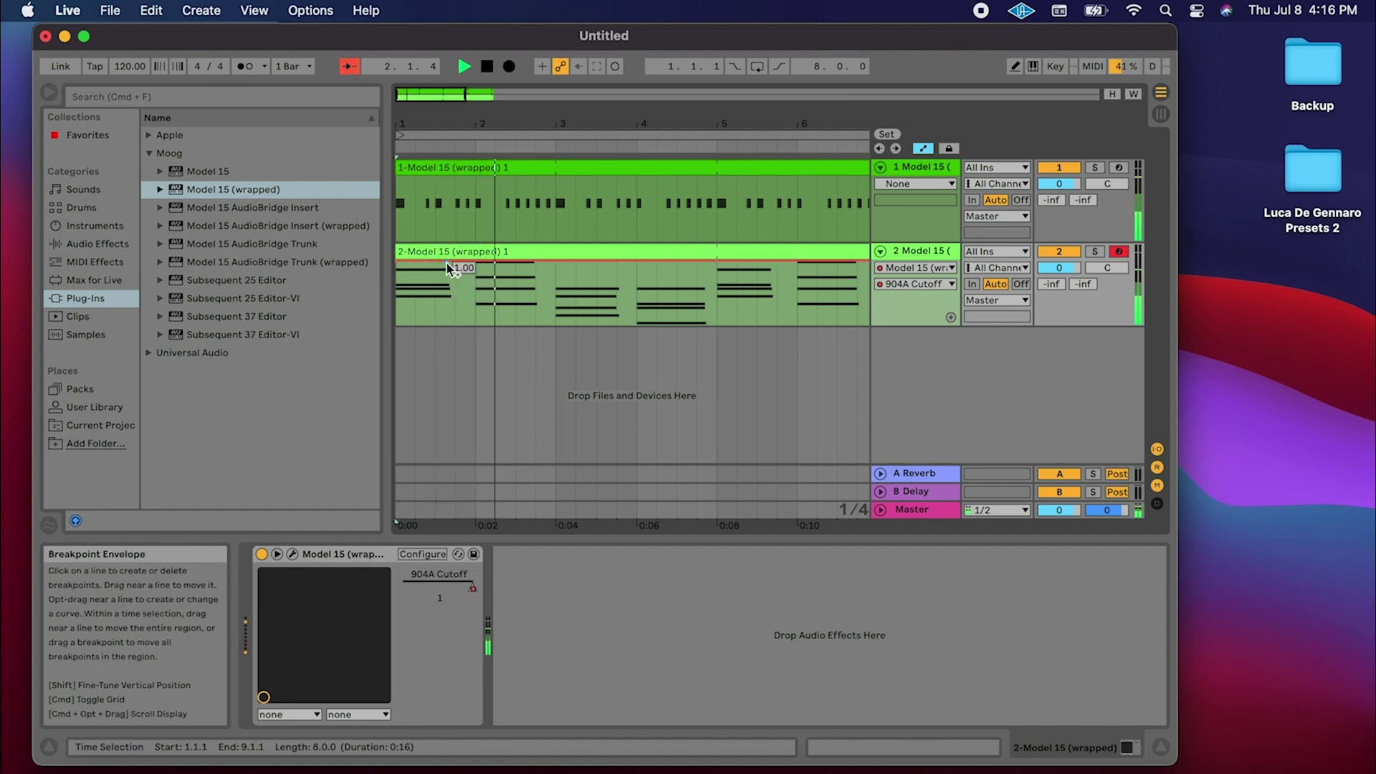
Draw 904A Cutoff breakpoints: an early dip, then 0.78, 0.87, 0.82, ending low at 0.31.
left_click_drag(455, 261, 521, 286)
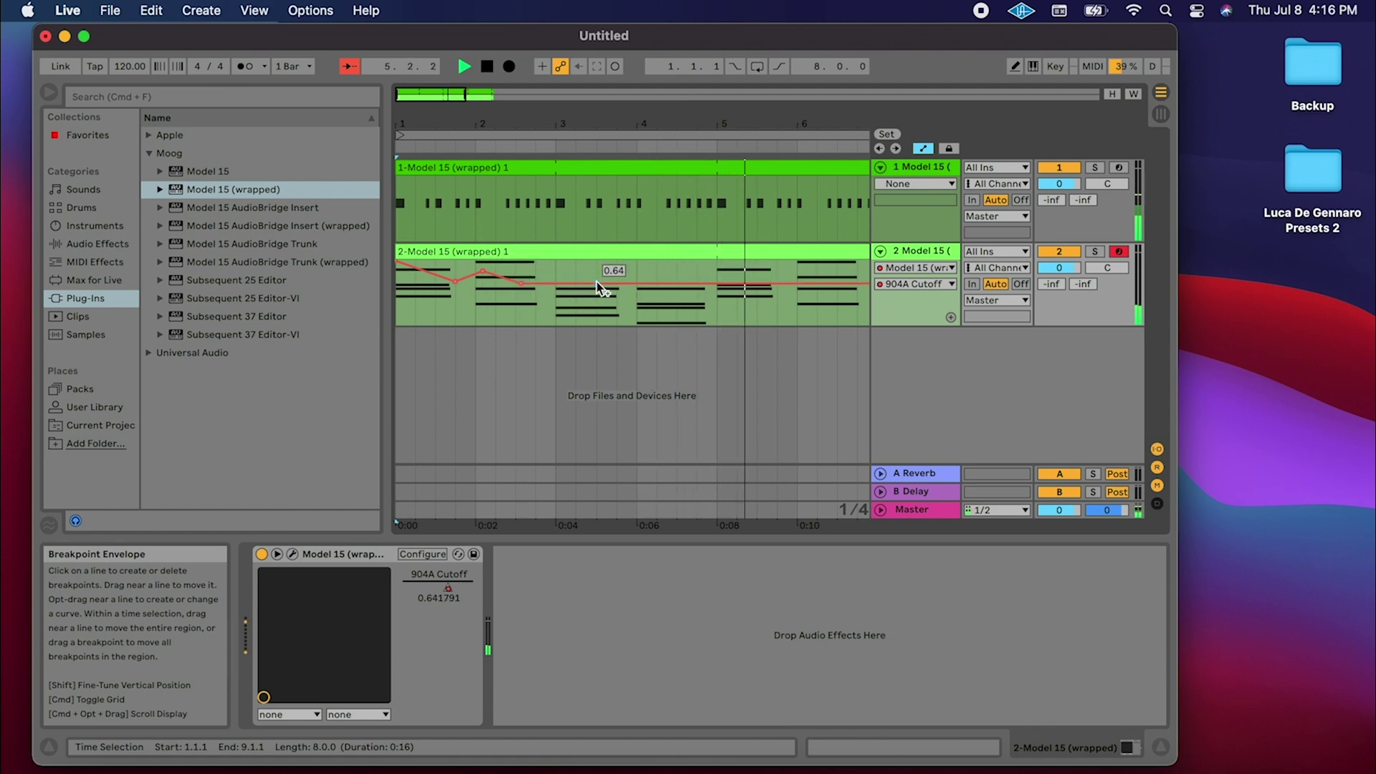
mouse_move(605, 283)
left_mouse_down()
mouse_move(605, 262)
mouse_move(647, 269)
left_mouse_up()
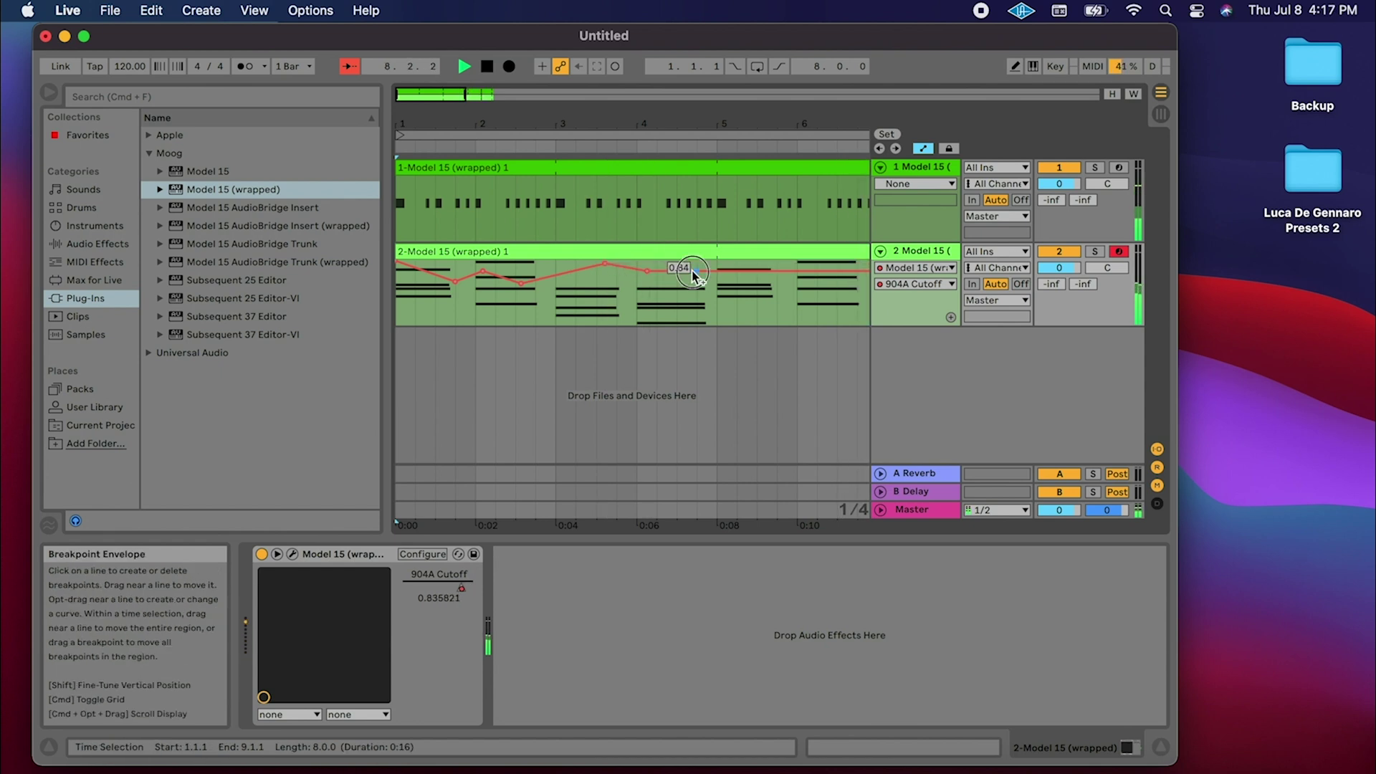
left_click_drag(693, 272, 698, 269)
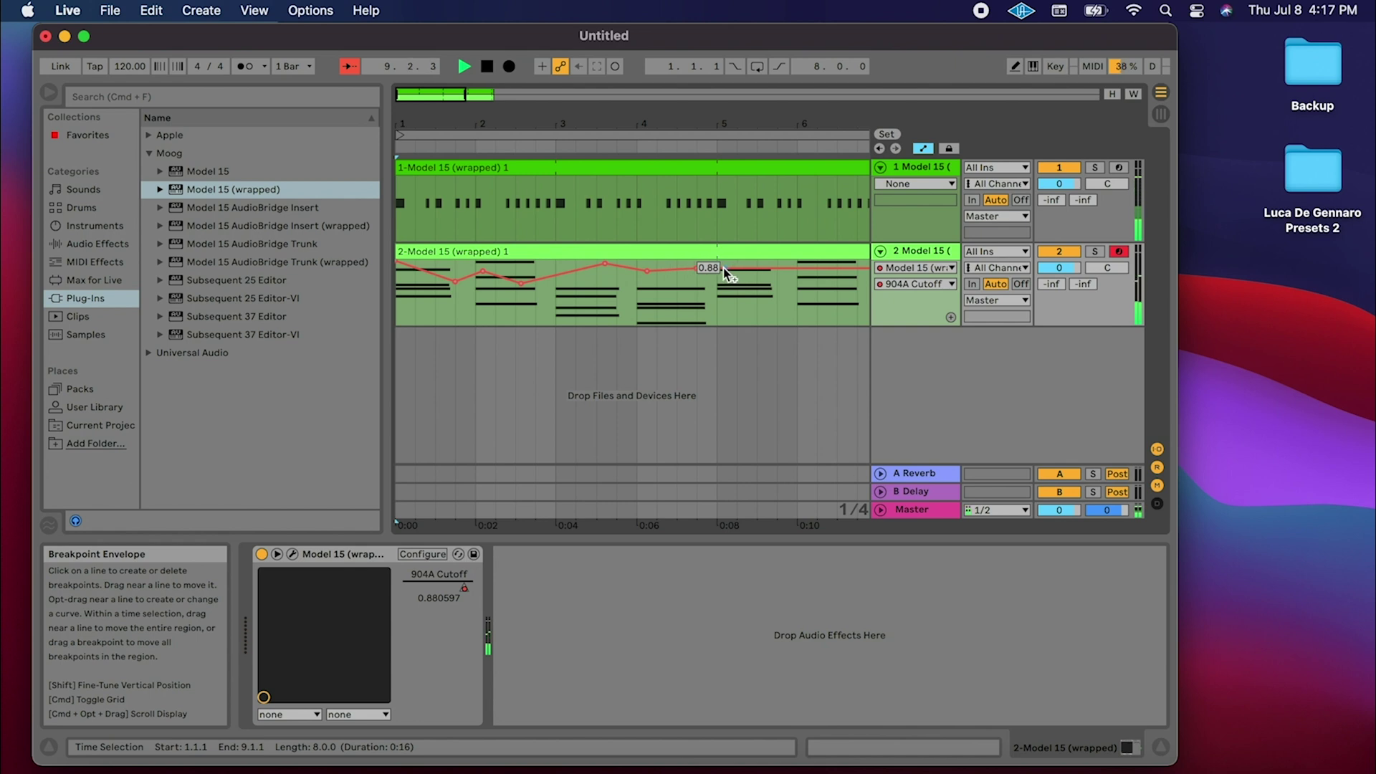
left_click(768, 269)
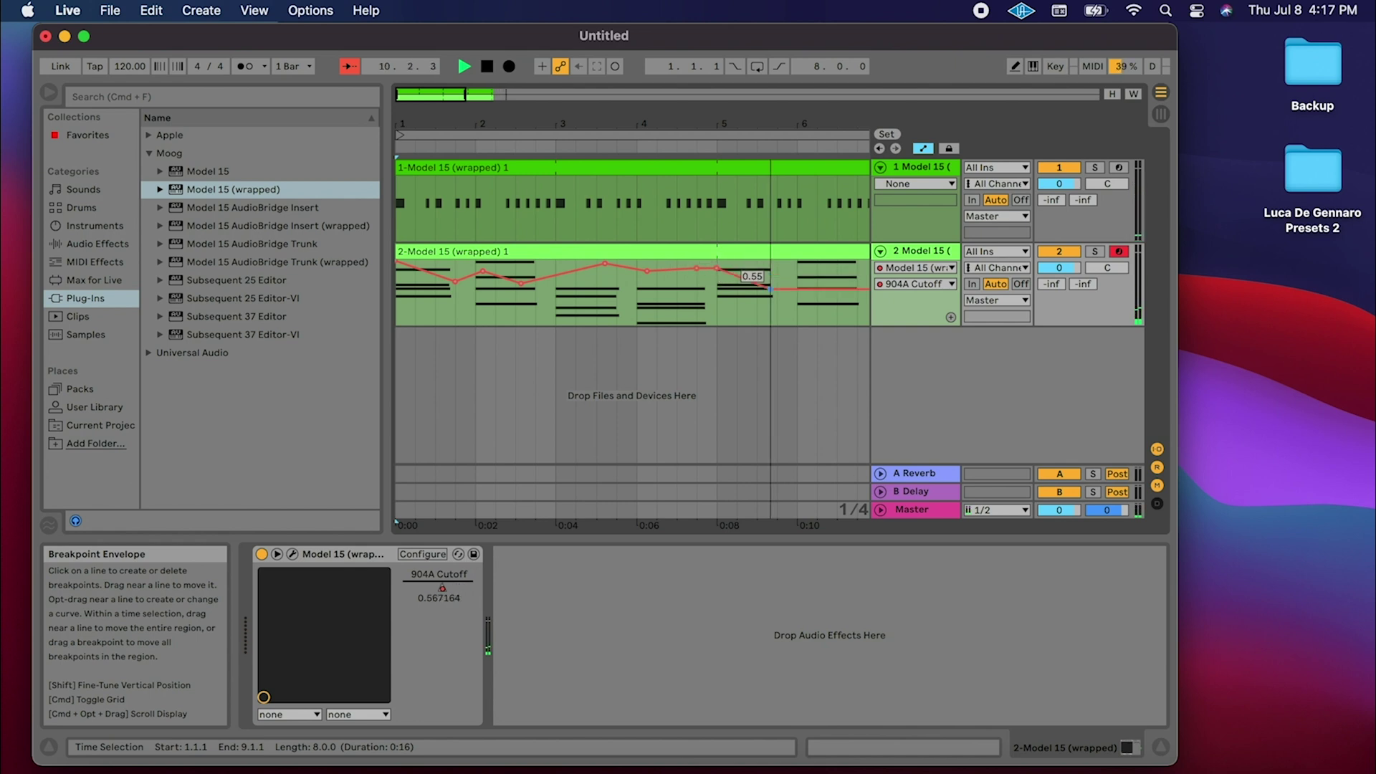
left_click_drag(769, 295, 770, 304)
Loop the arrangement, add a 0.57 cutoff breakpoint, and lift the 0.31 dip to 0.48.
left_click(759, 72)
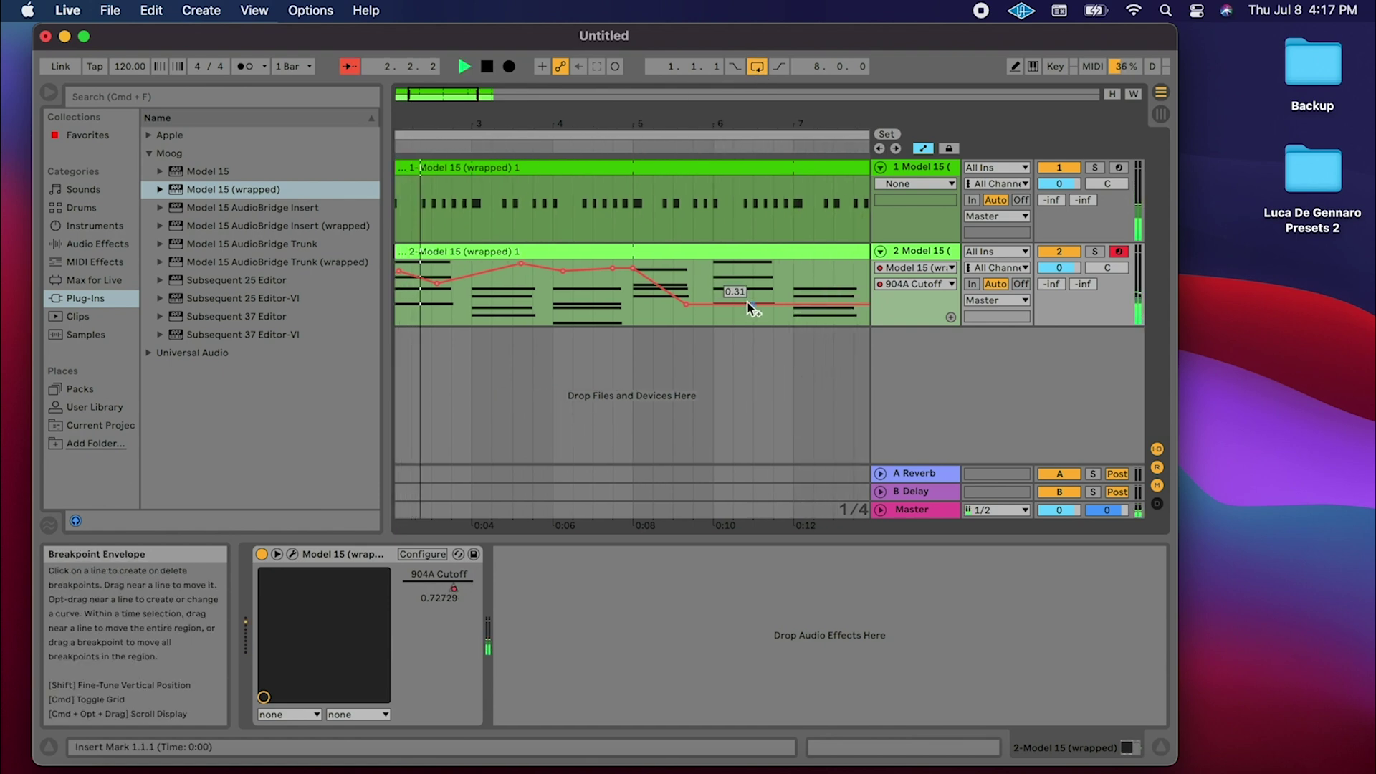
left_click_drag(753, 304, 853, 289)
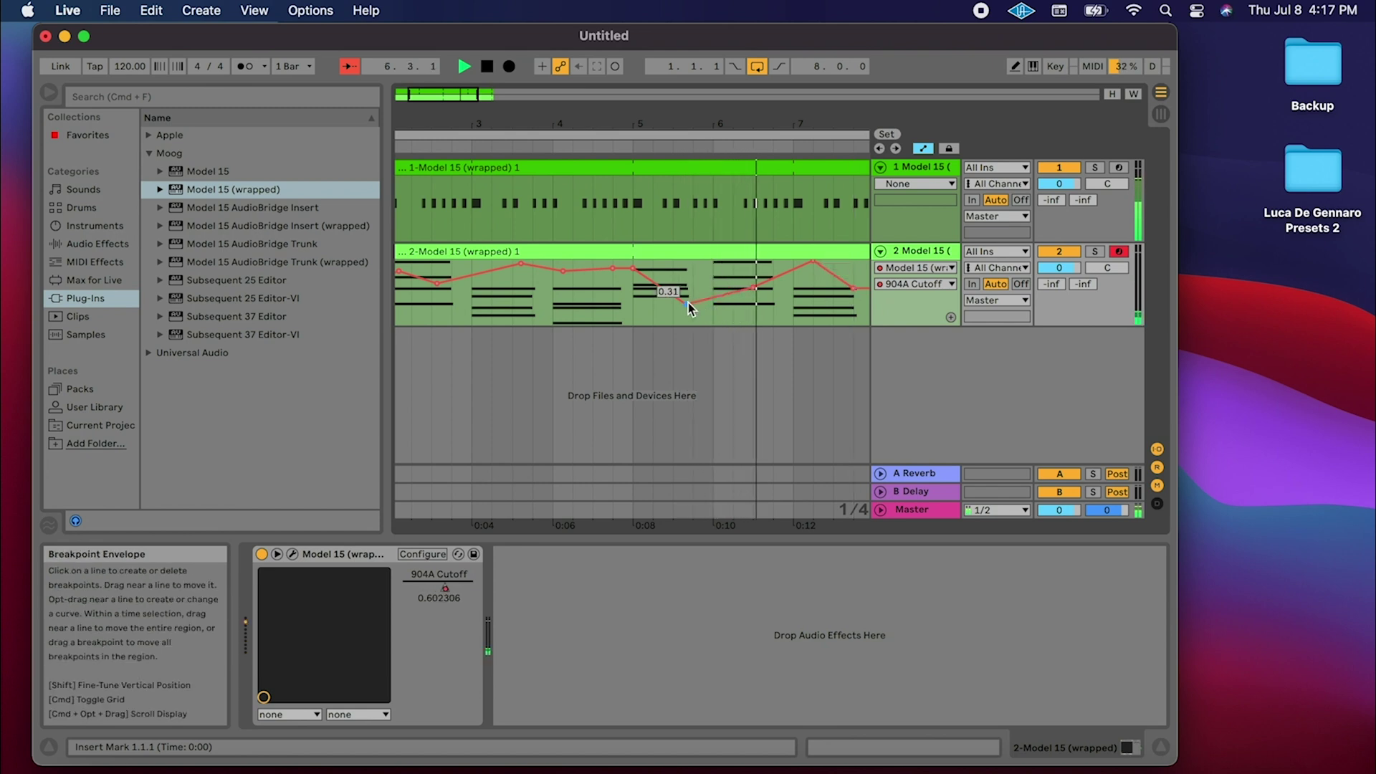
left_click_drag(688, 302, 686, 294)
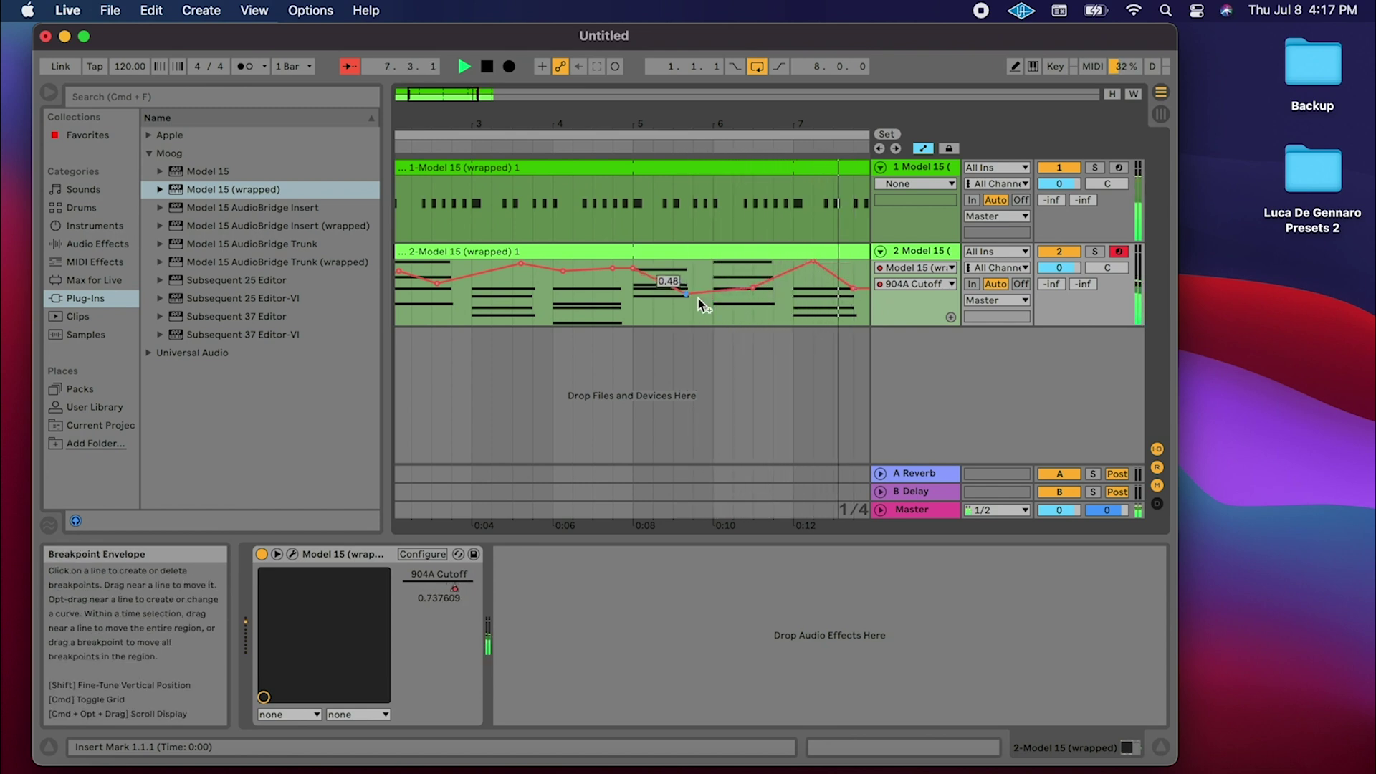
left_click_drag(829, 283, 829, 282)
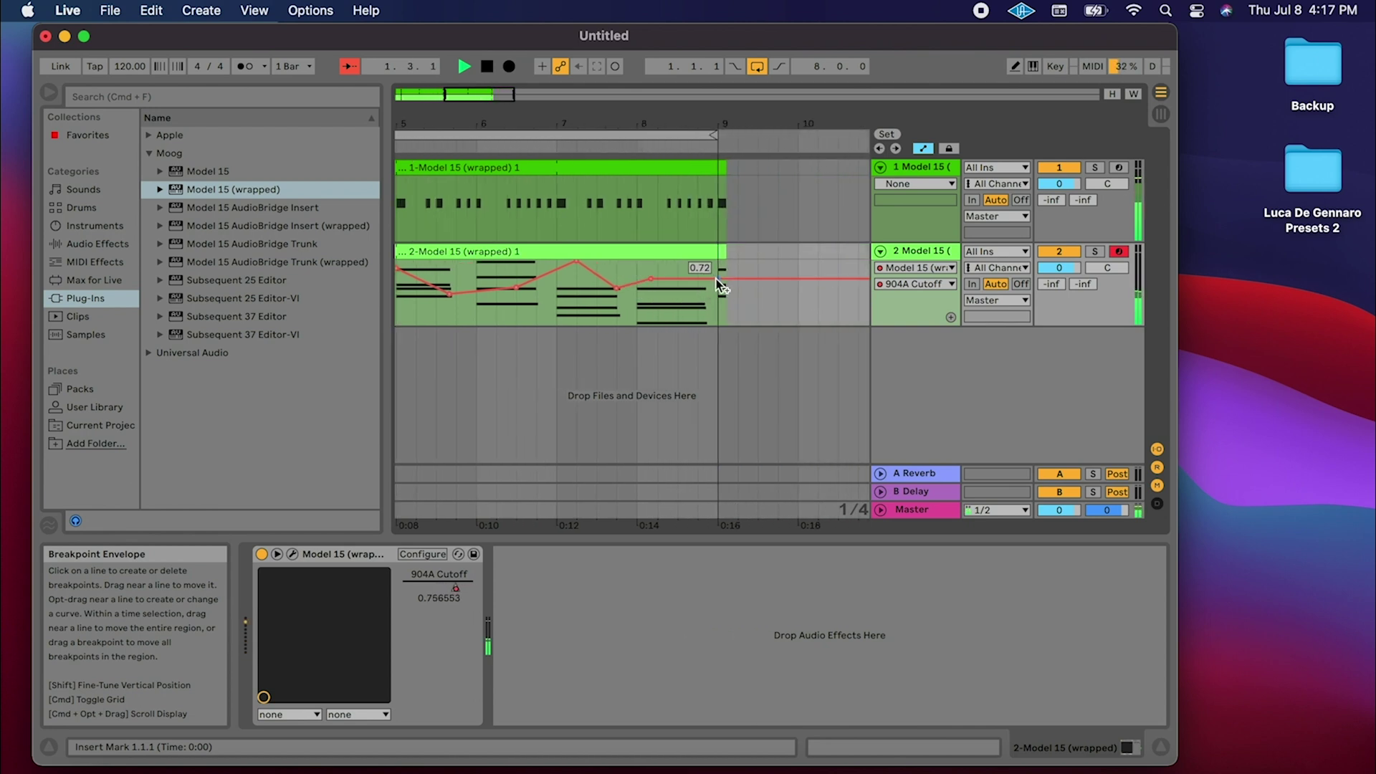
Adjust the mid- and late-clip cutoff breakpoints, raising a late one to about 0.67.
left_click_drag(714, 278, 714, 283)
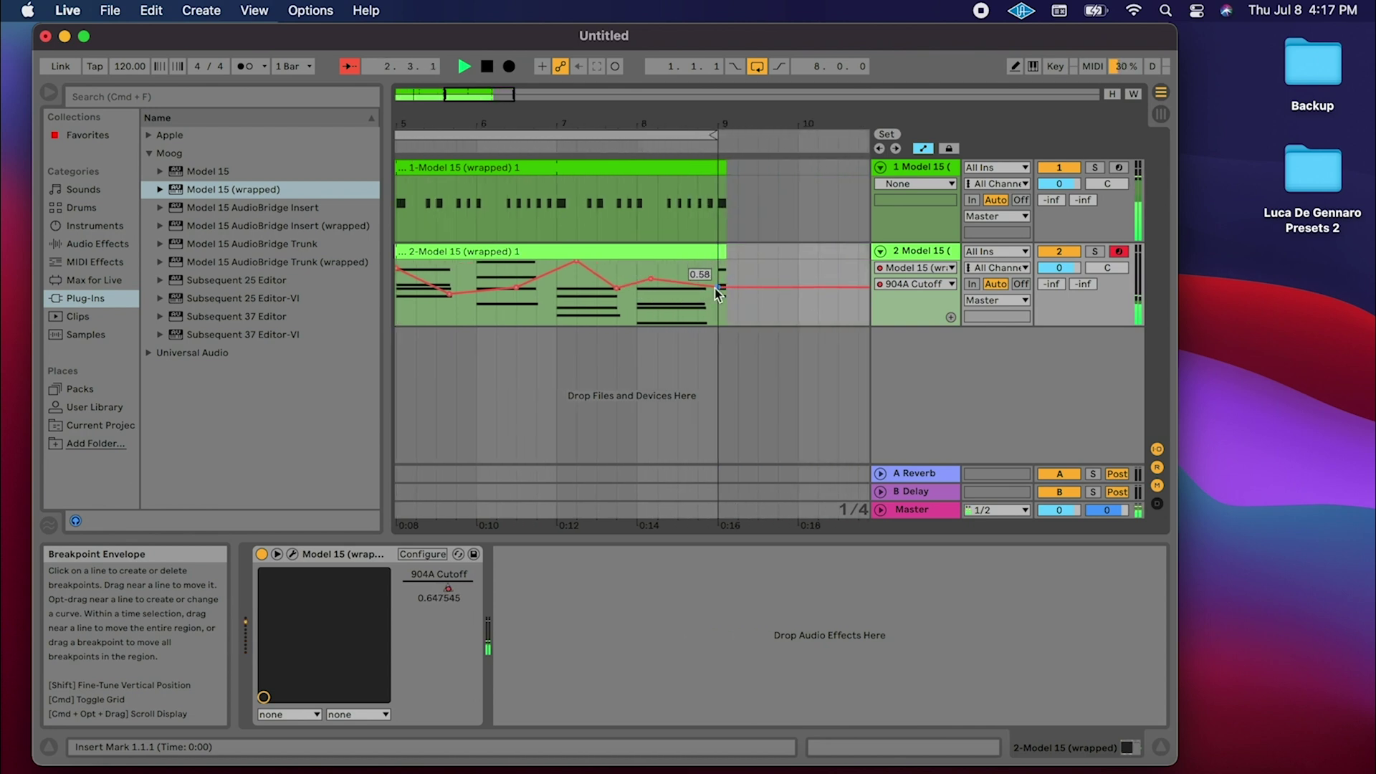
left_click_drag(614, 287, 616, 284)
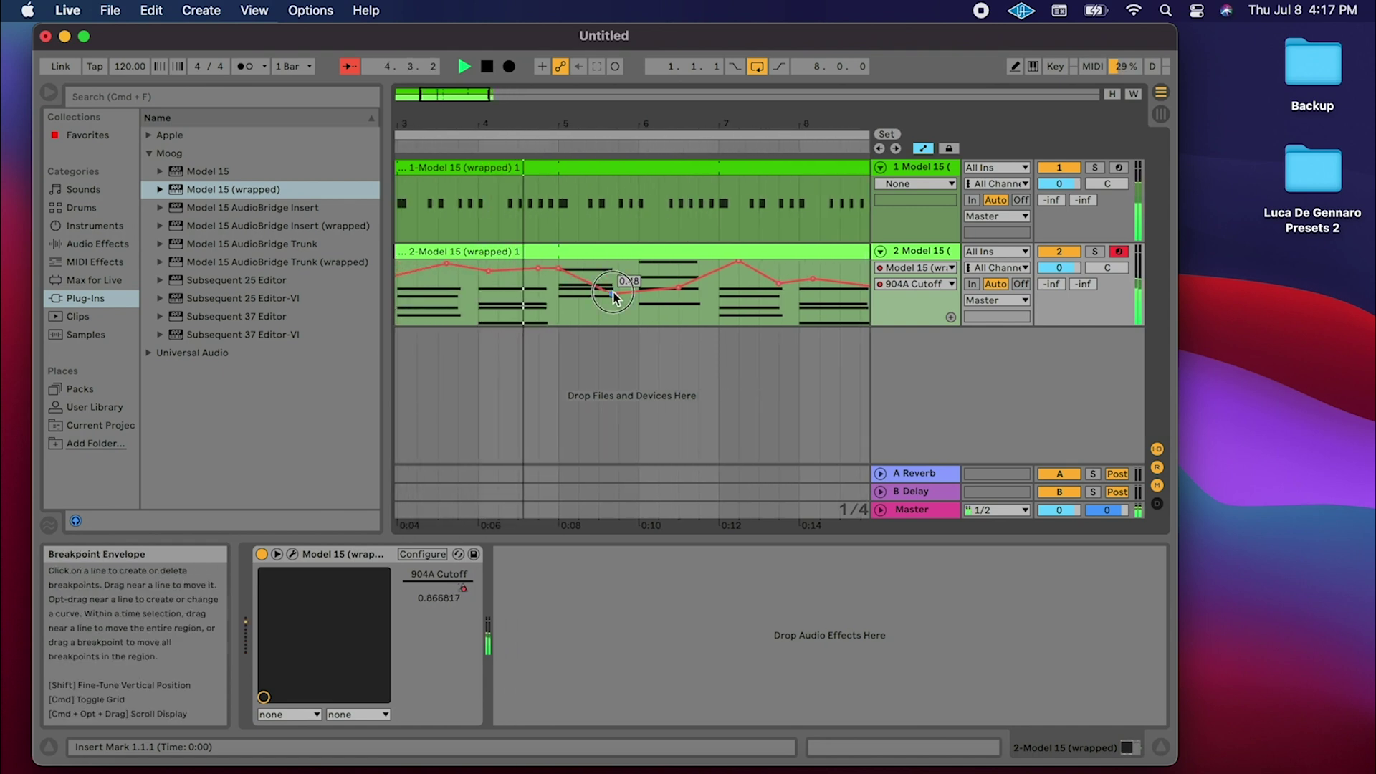
left_click_drag(613, 293, 612, 286)
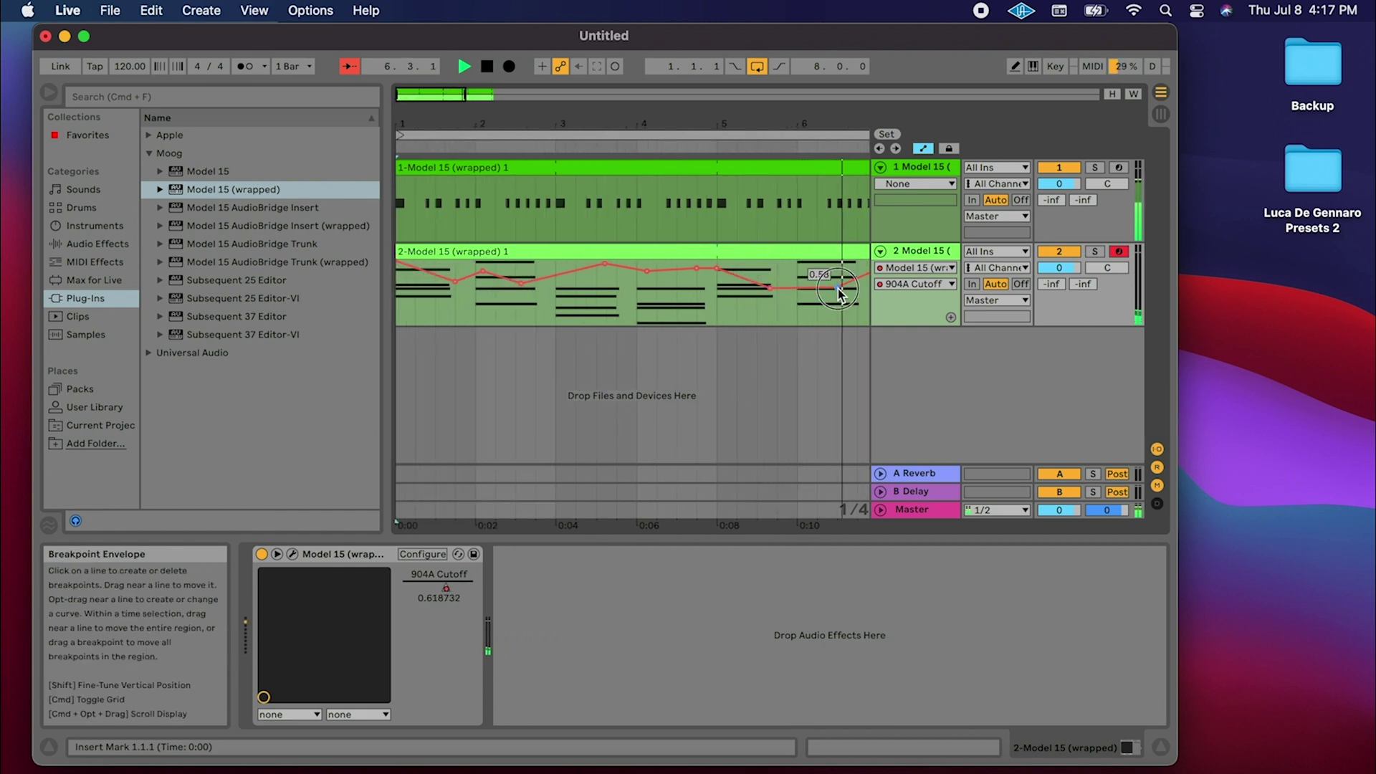
left_click_drag(839, 292, 770, 284)
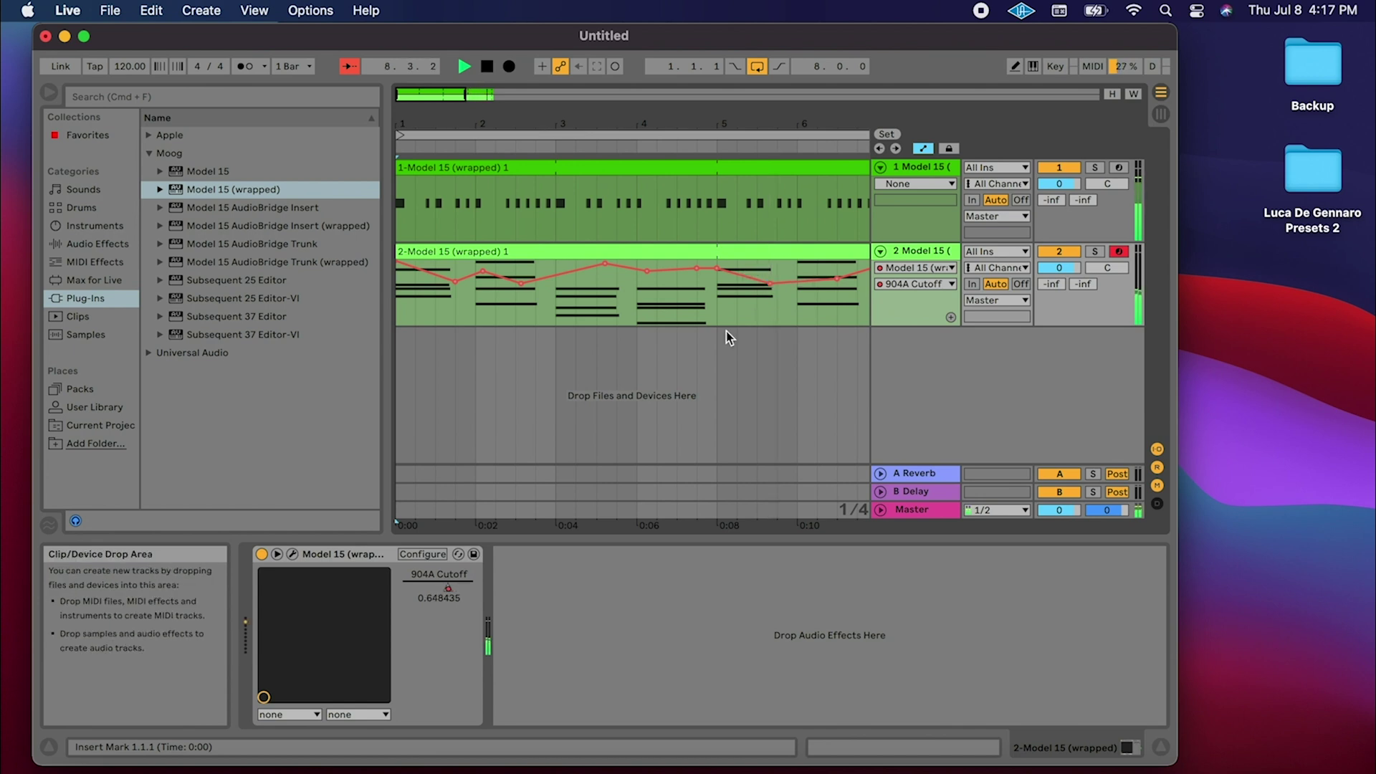
left_click_drag(660, 115, 661, 79)
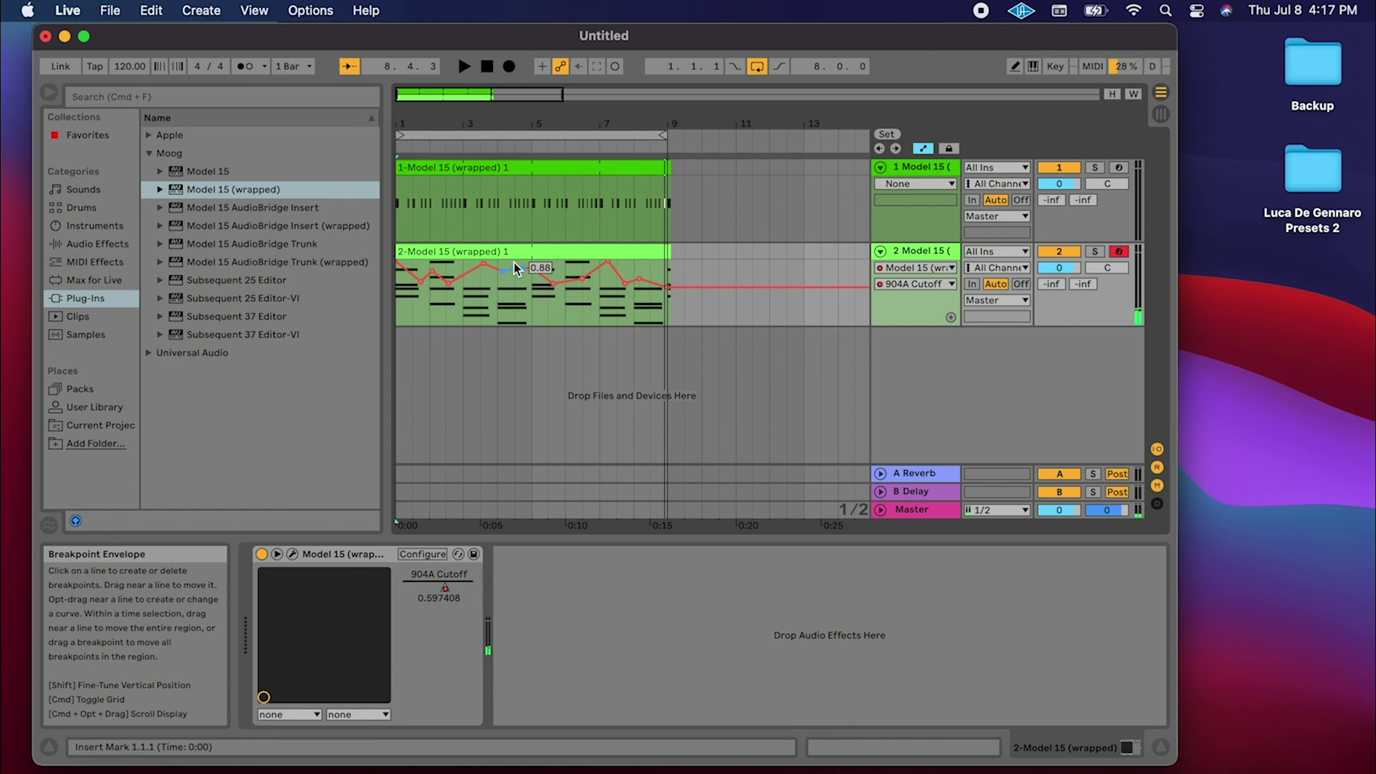